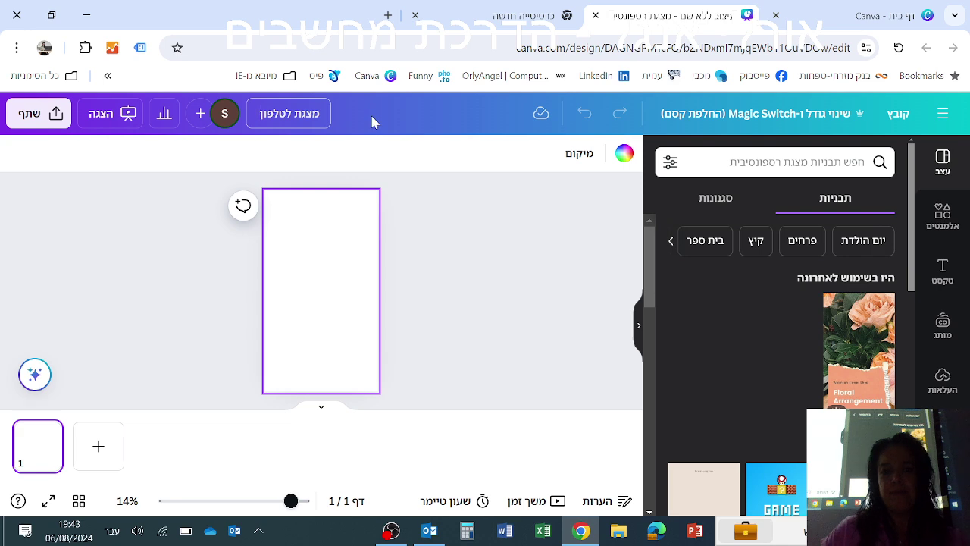
- Confirm the design title מצגת לטלפון and check the design's save status in the file options
left_click(406, 260)
left_click(898, 113)
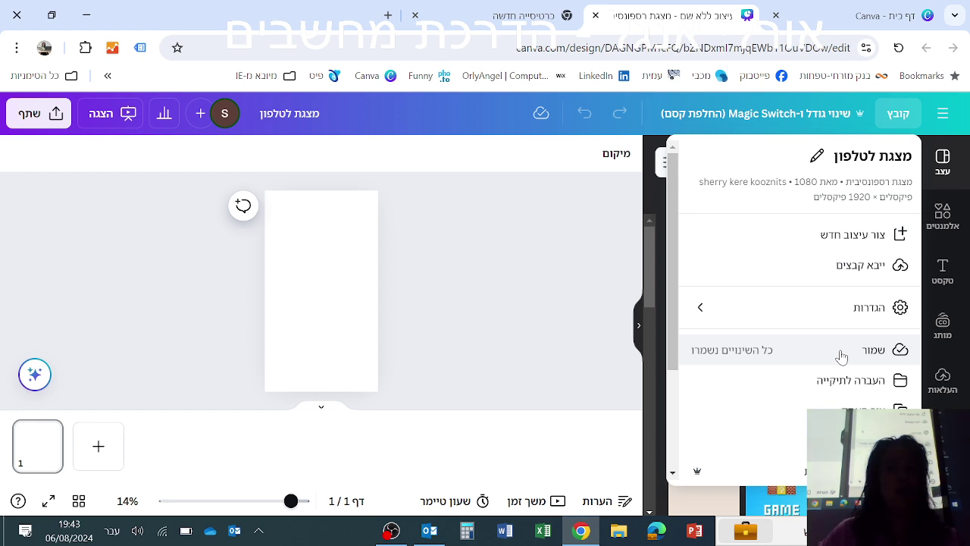
left_click(898, 112)
left_click(898, 113)
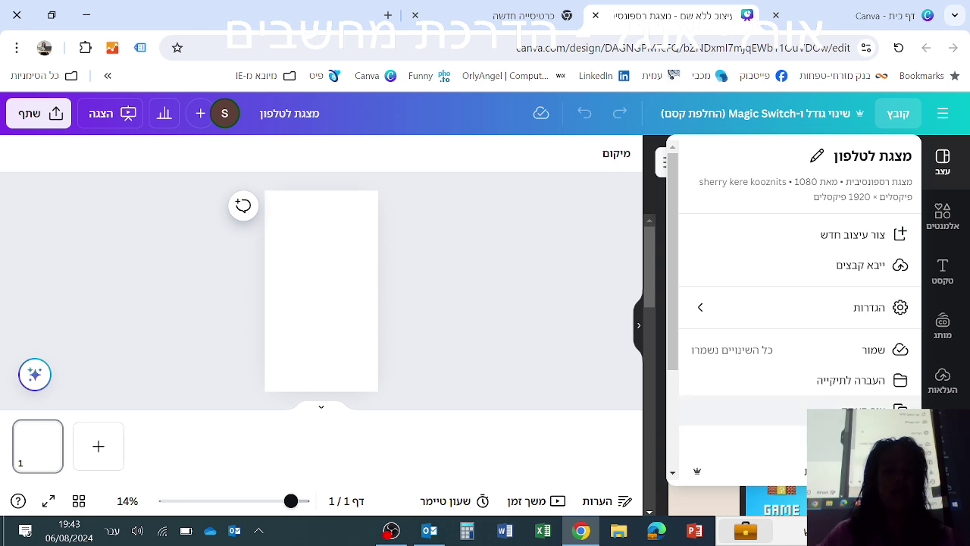
left_click(397, 318)
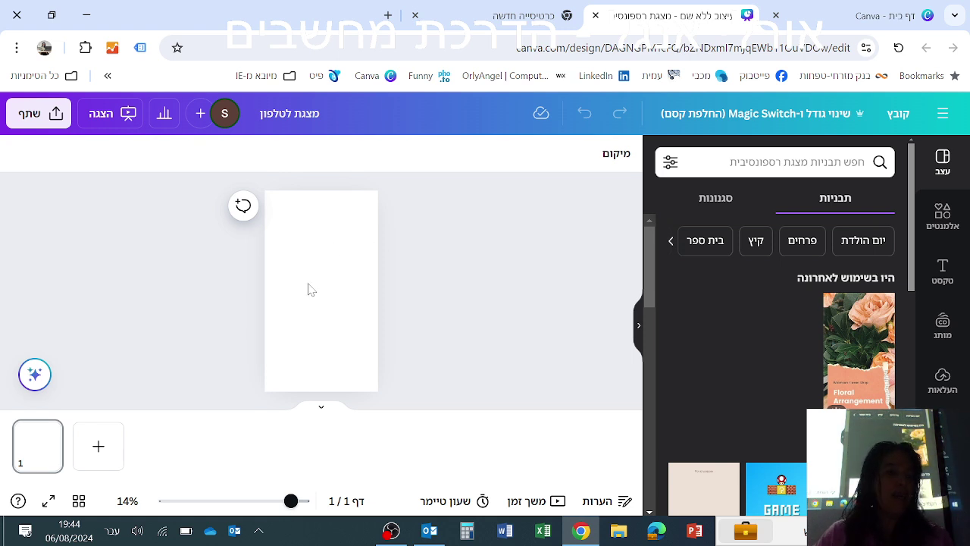
- Add four blank pages to the phone presentation
left_click(96, 448)
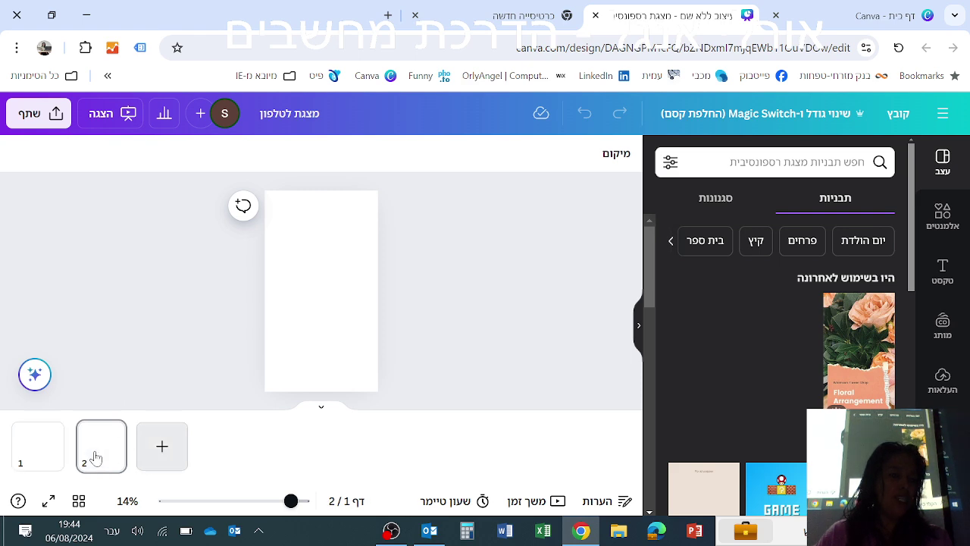
left_click(162, 449)
left_click(225, 451)
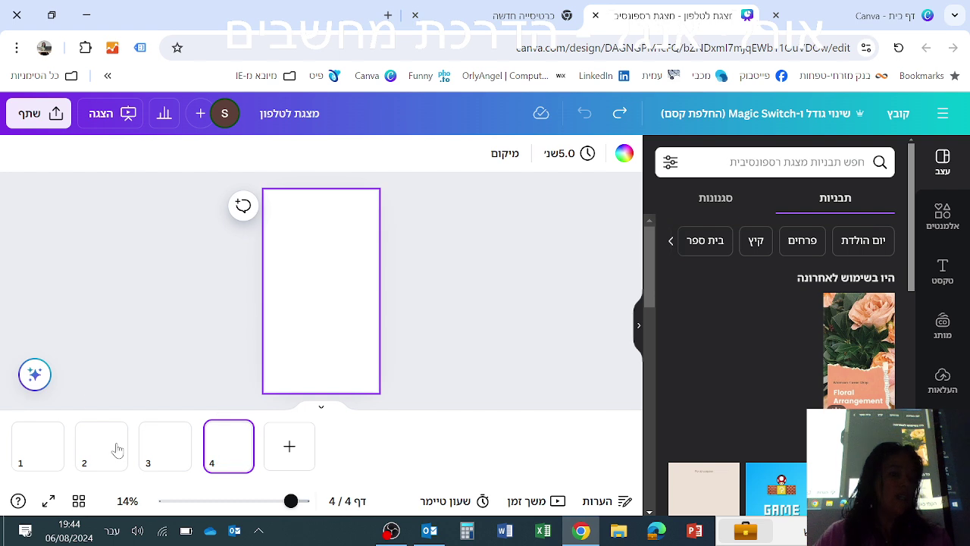
left_click(288, 468)
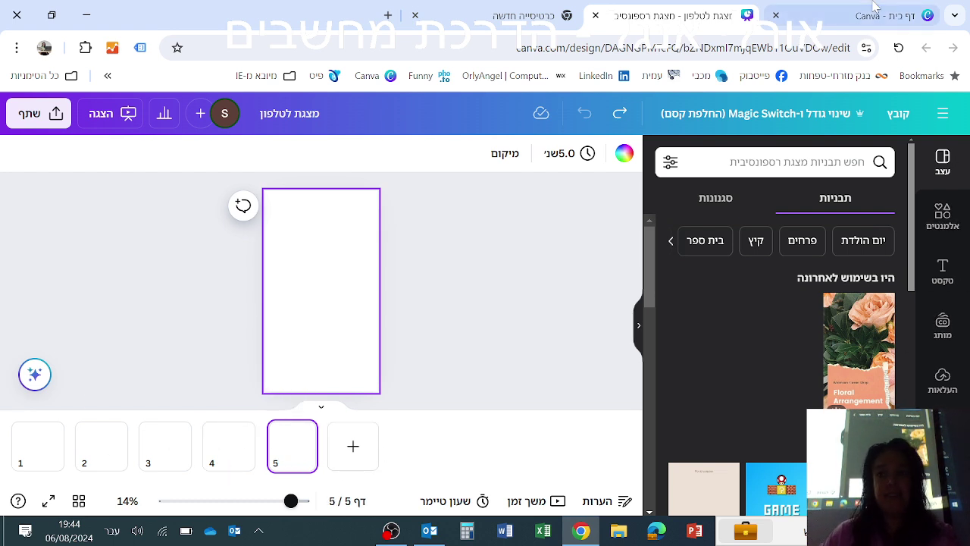
- Look over the Canva home page's main navigation, collapse and expand it, and return to the phone presentation
left_click(894, 16)
scroll(816, 385, "down", 5)
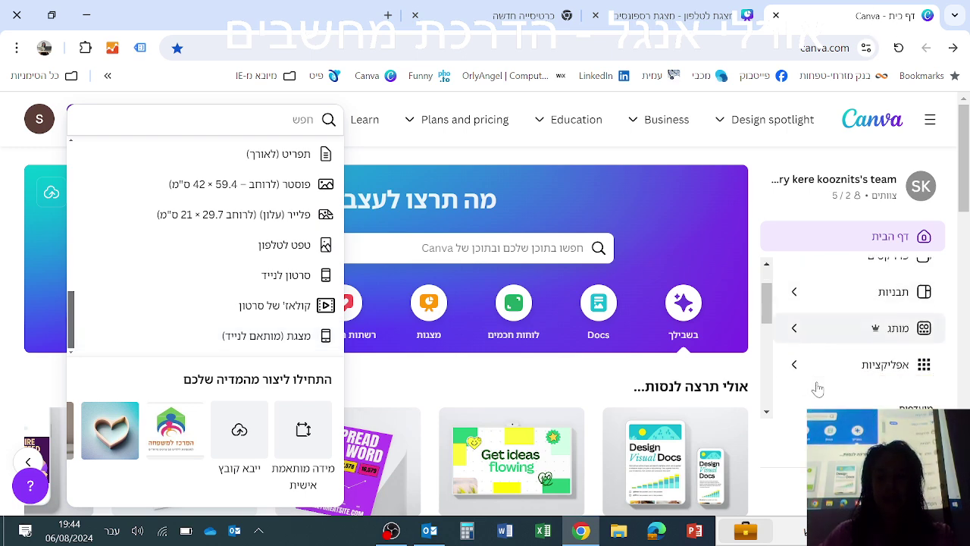
scroll(878, 265, "up", 5)
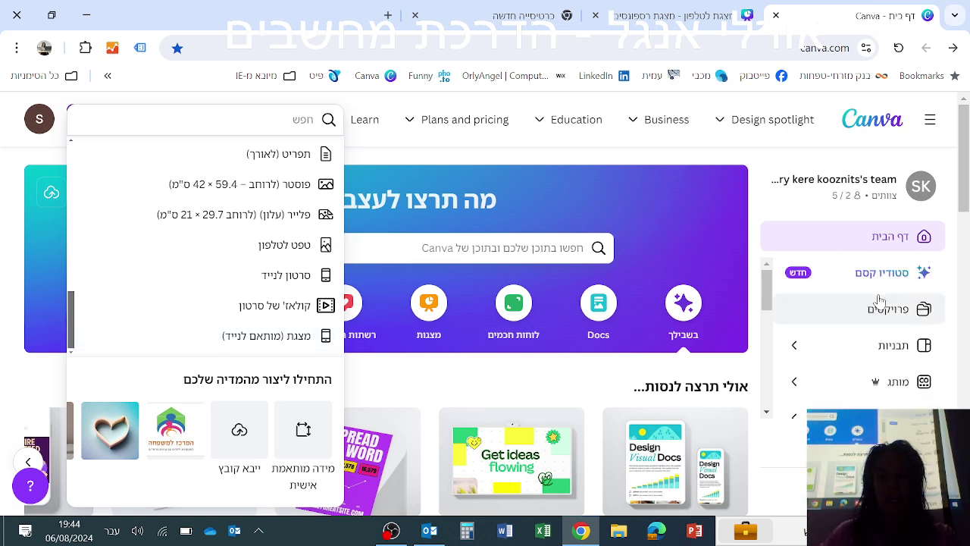
left_click(930, 120)
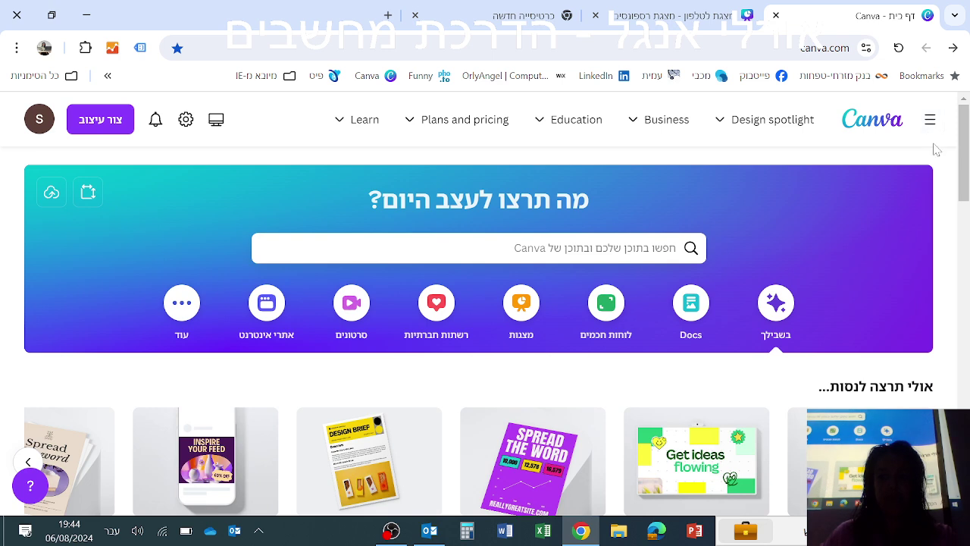
left_click(930, 119)
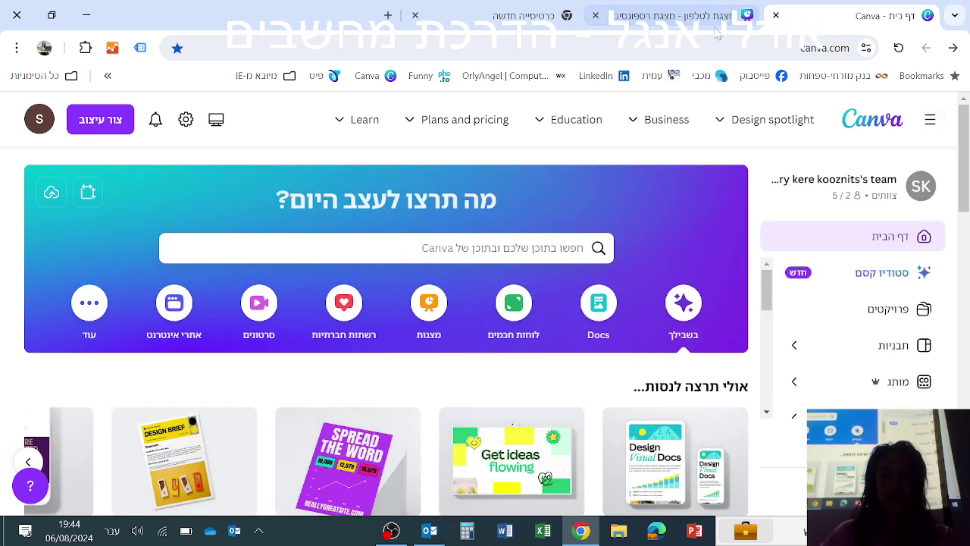
left_click(670, 15)
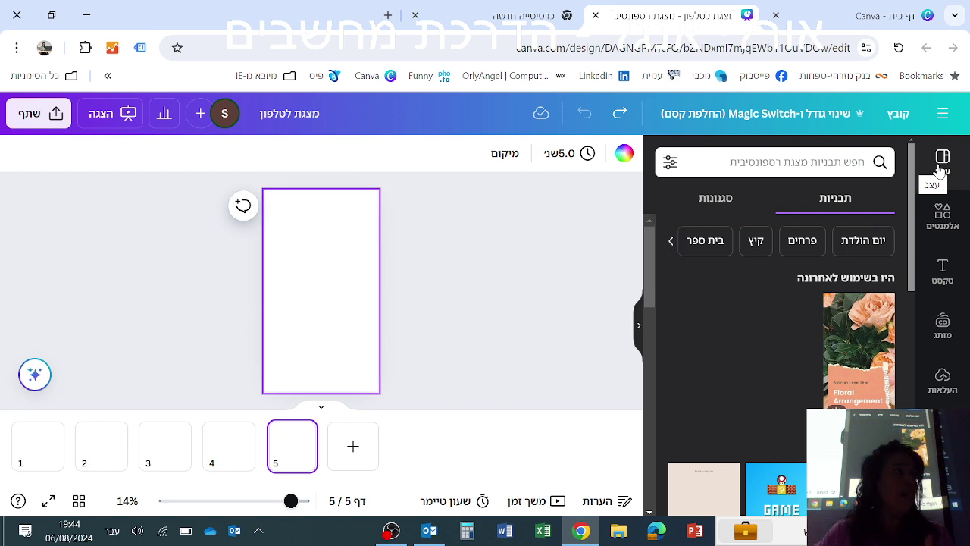
- Search the presentation templates for קיץ and open the Orange and White Simple Mobile-First Presentation template
left_click(809, 162)
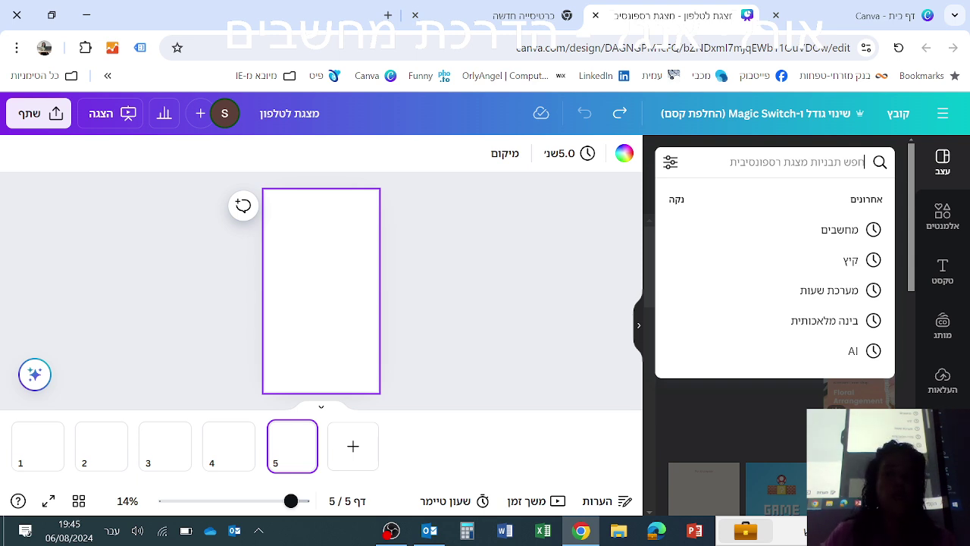
type("קיץ")
key("Return")
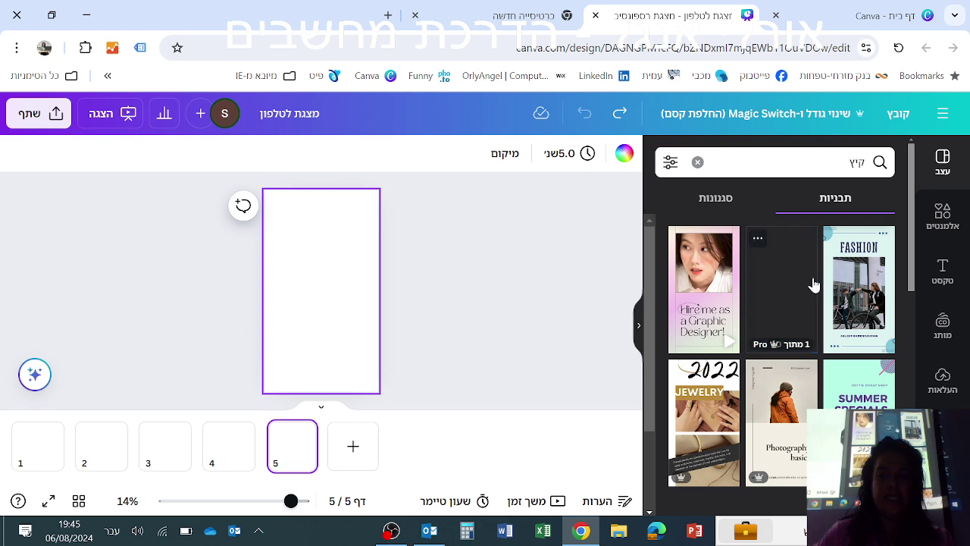
scroll(842, 288, "down", 2)
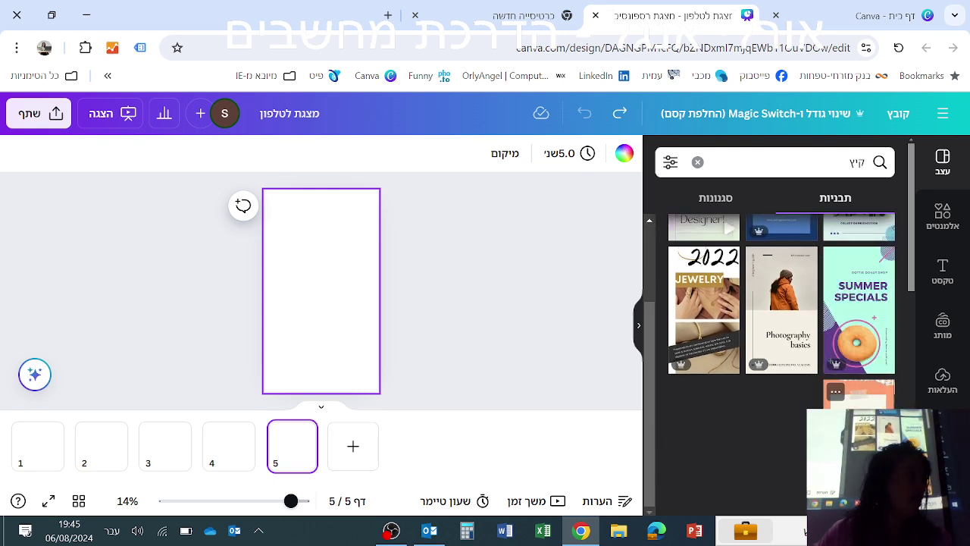
left_click(859, 392)
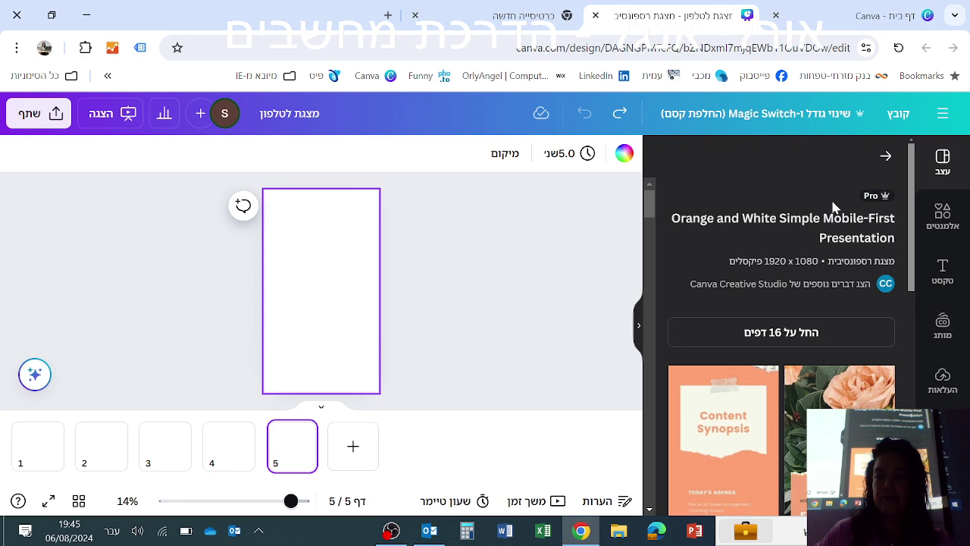
- Review the template's pages and apply all 16 of them to the presentation
scroll(857, 319, "down", 5)
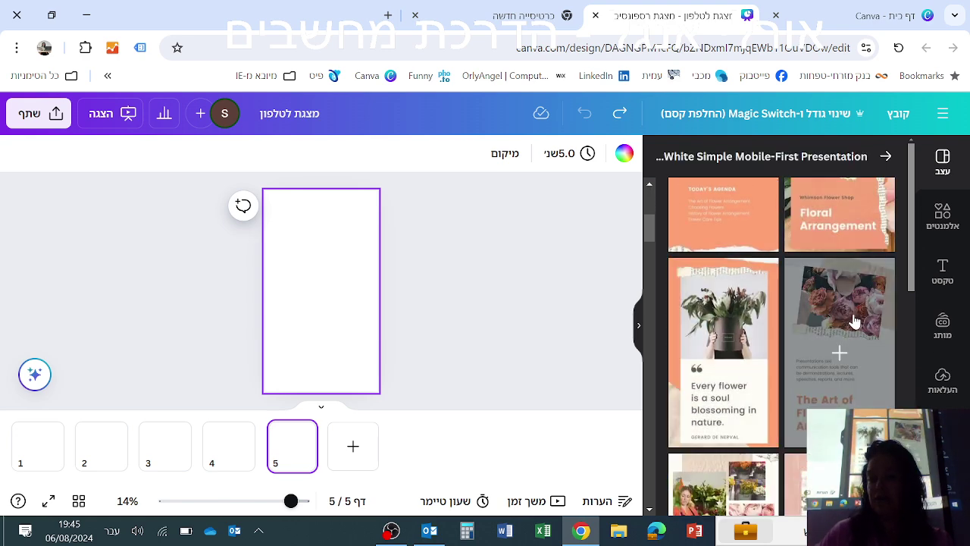
scroll(852, 319, "down", 5)
scroll(854, 320, "down", 10)
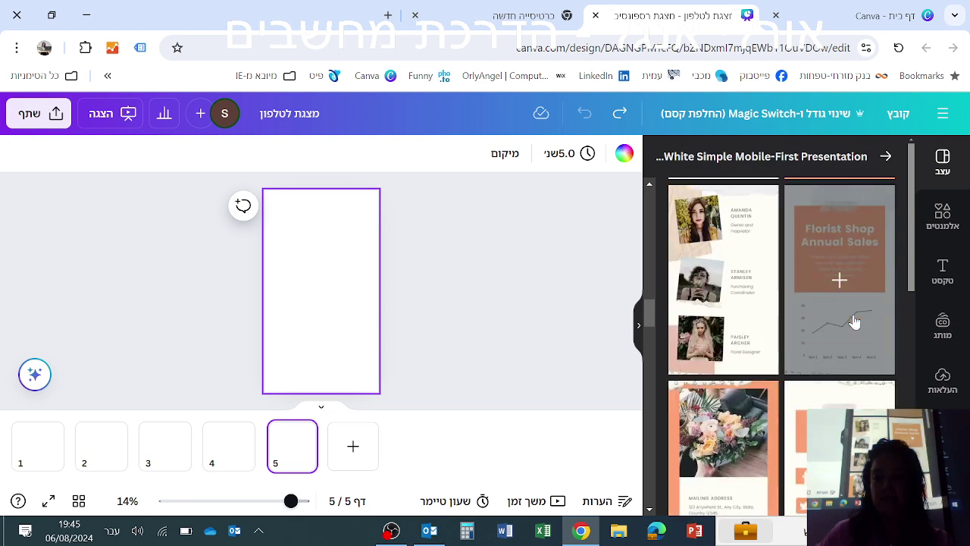
scroll(854, 322, "down", 10)
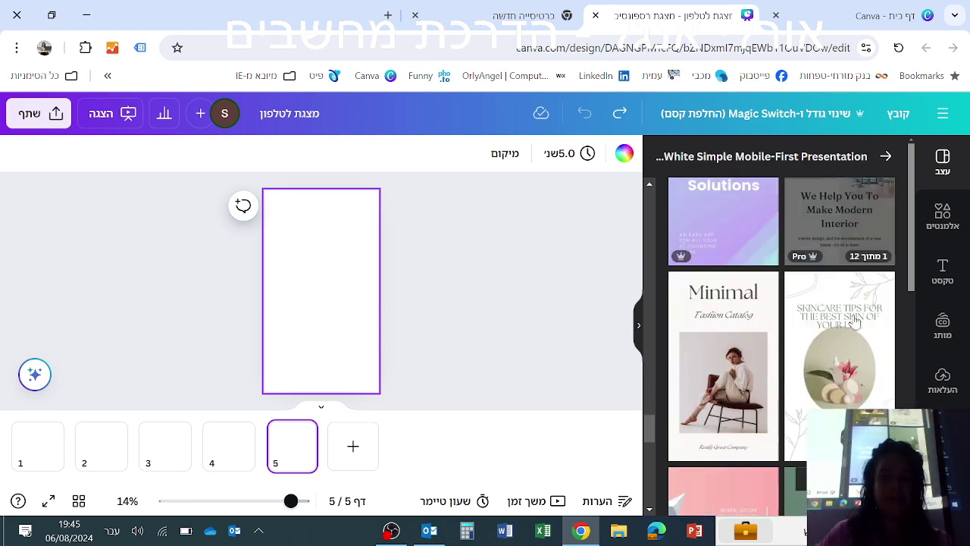
scroll(854, 323, "up", 20)
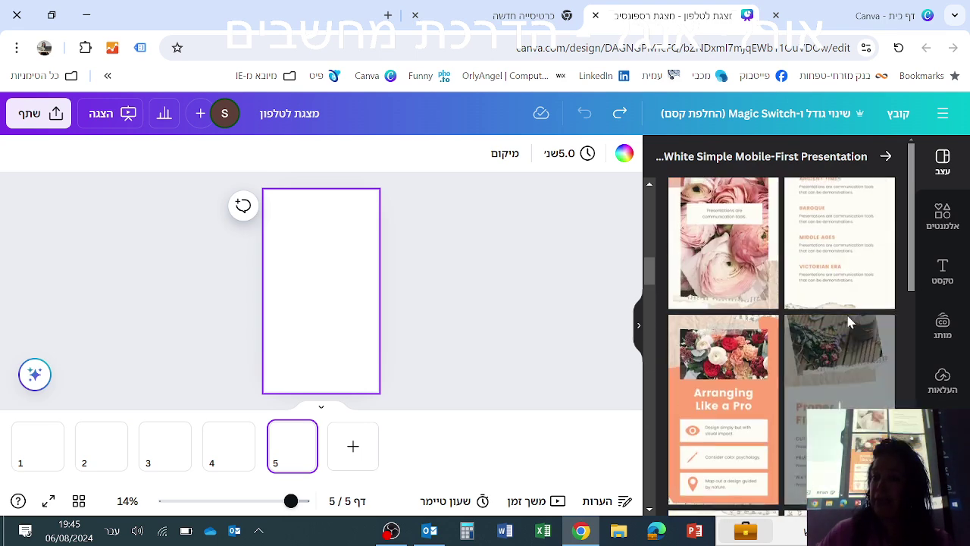
scroll(813, 335, "down", 2)
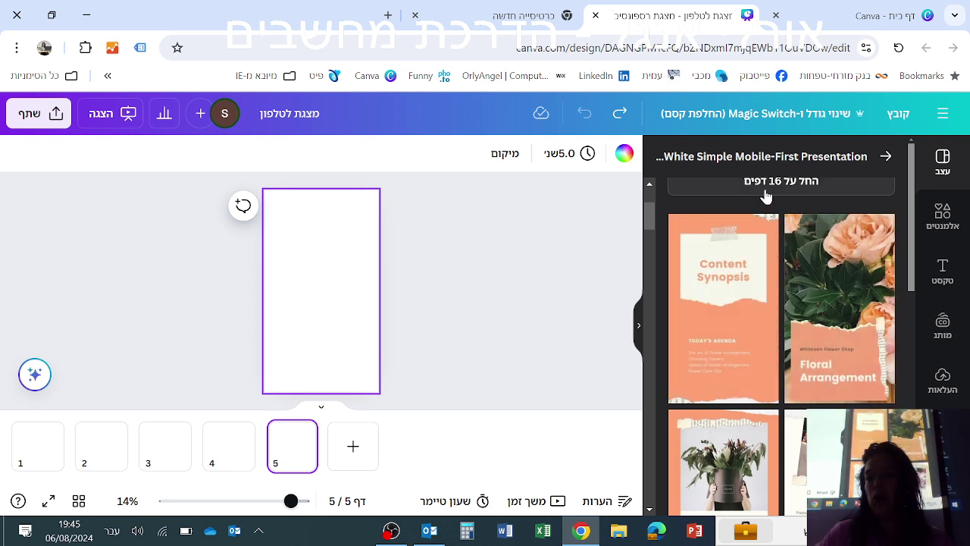
scroll(885, 190, "up", 1)
left_click(784, 260)
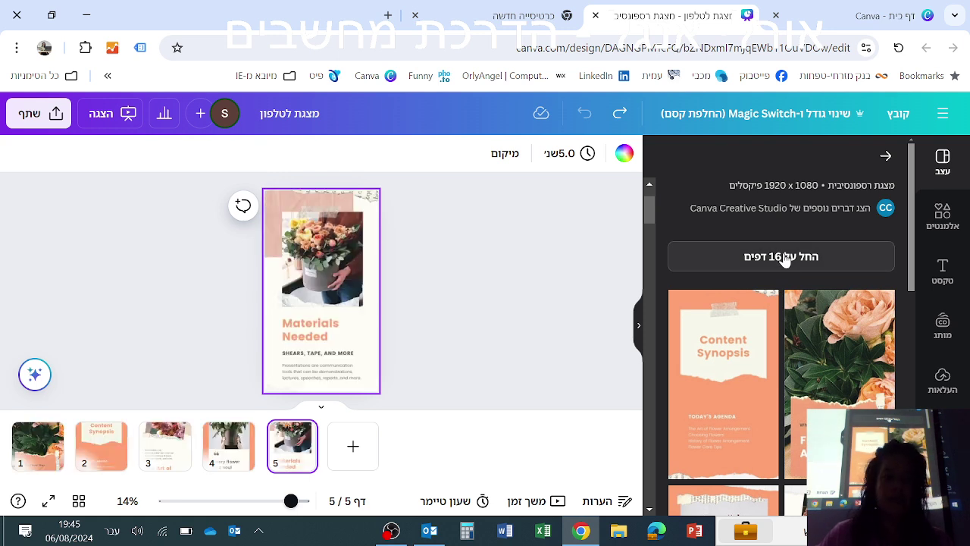
- On page 1, move the title text up off the orange paper and shift the white torn strip to the page's lower left
left_click(33, 454)
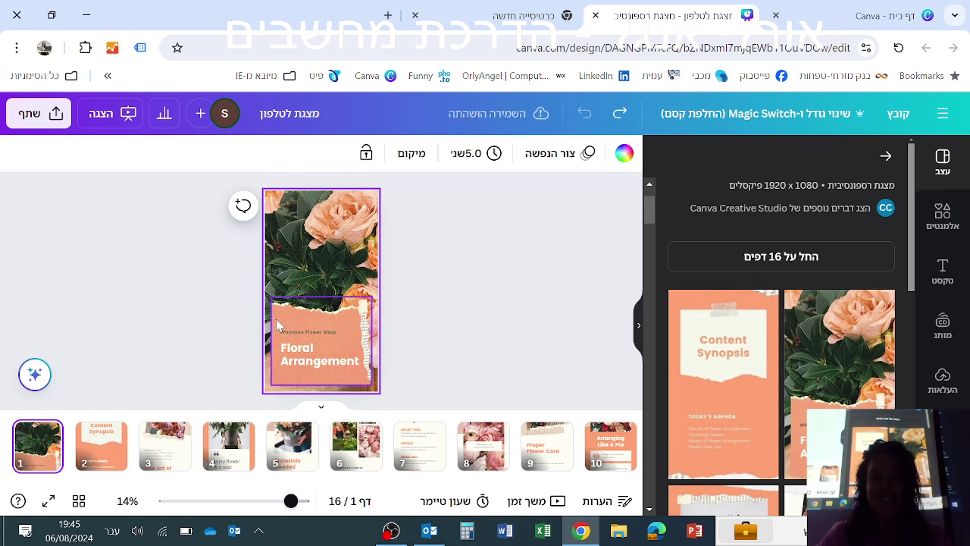
left_click(310, 362)
left_click(438, 359)
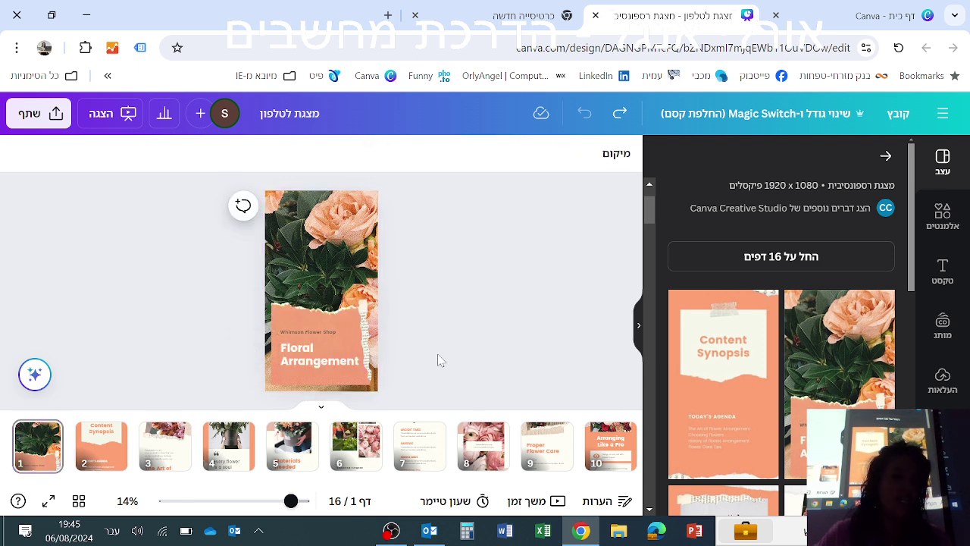
left_click(309, 350)
left_click(316, 262)
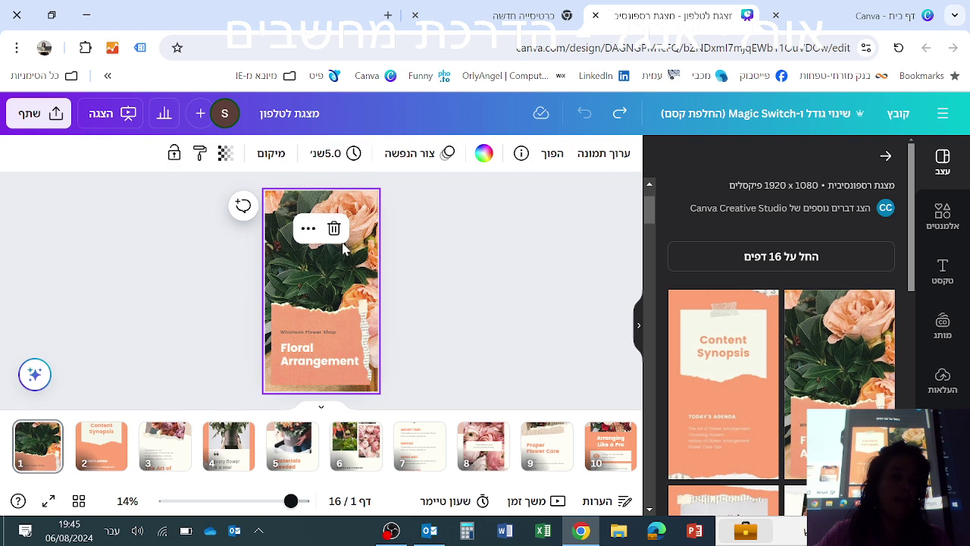
left_click(334, 361)
left_click(348, 317)
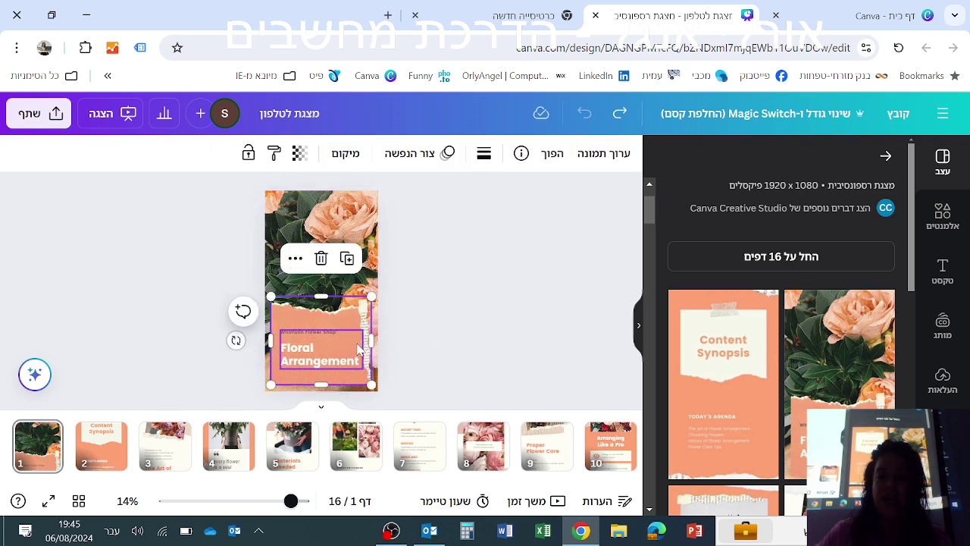
left_click_drag(341, 333, 286, 341)
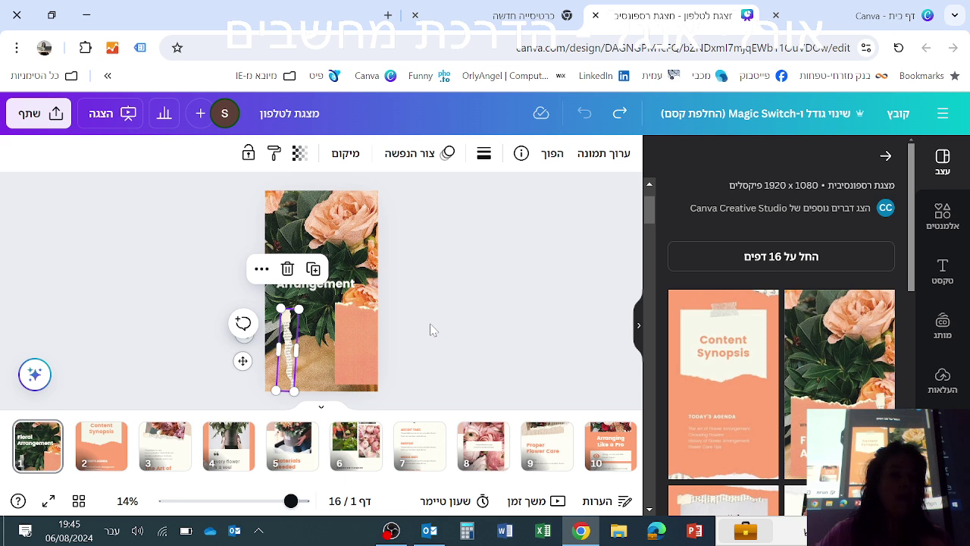
- Delete the orange torn paper and the white torn strip from page 1
left_click(365, 332)
key("Delete")
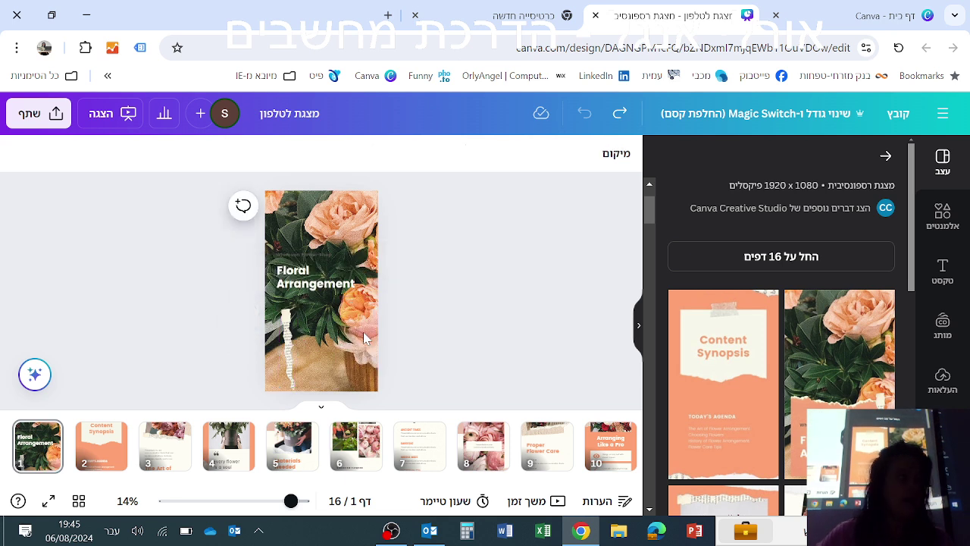
left_click(286, 337)
key("Delete")
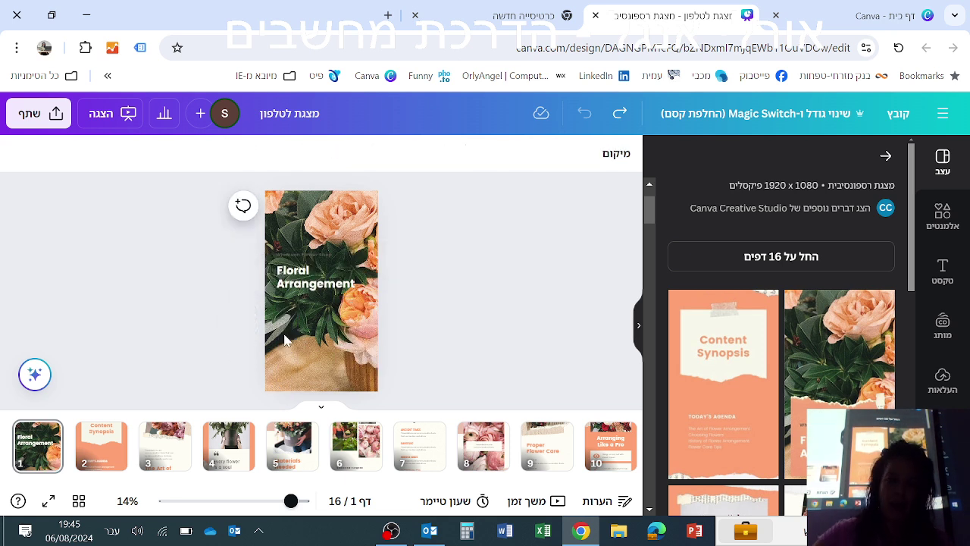
- Replace the page 1 title with "המצגת המהממת שלי !" and move the text group down to the bottom of the page
left_click(282, 288)
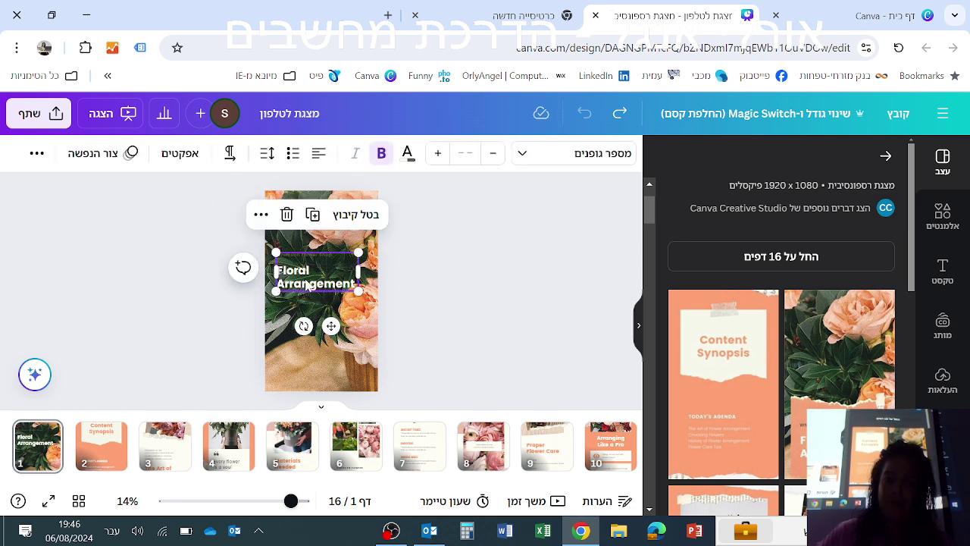
double_click(302, 281)
type("מז")
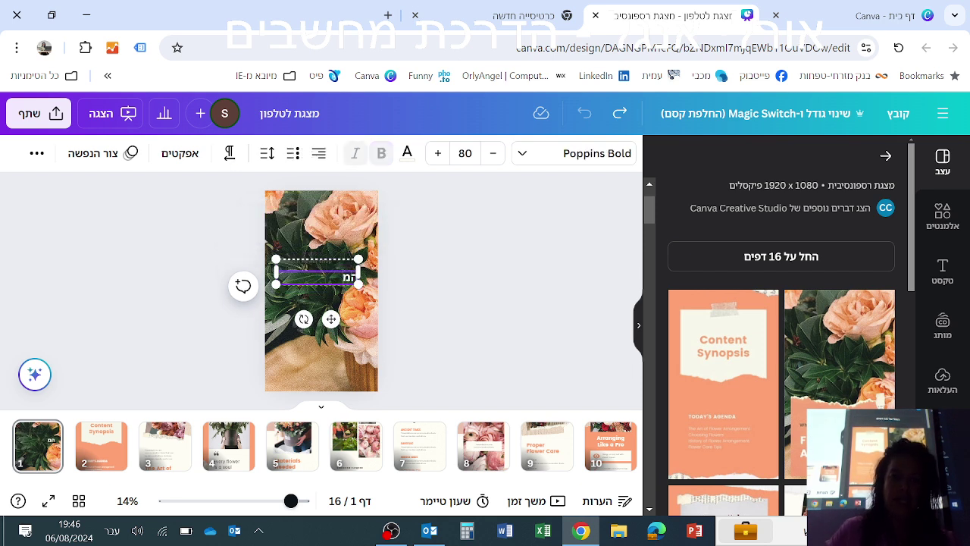
type("צגת המהמ")
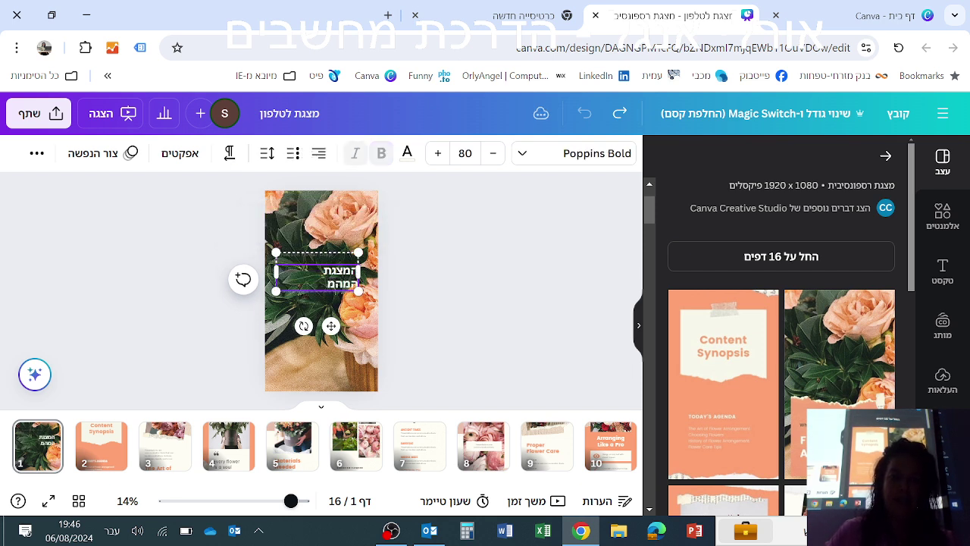
type("מת")
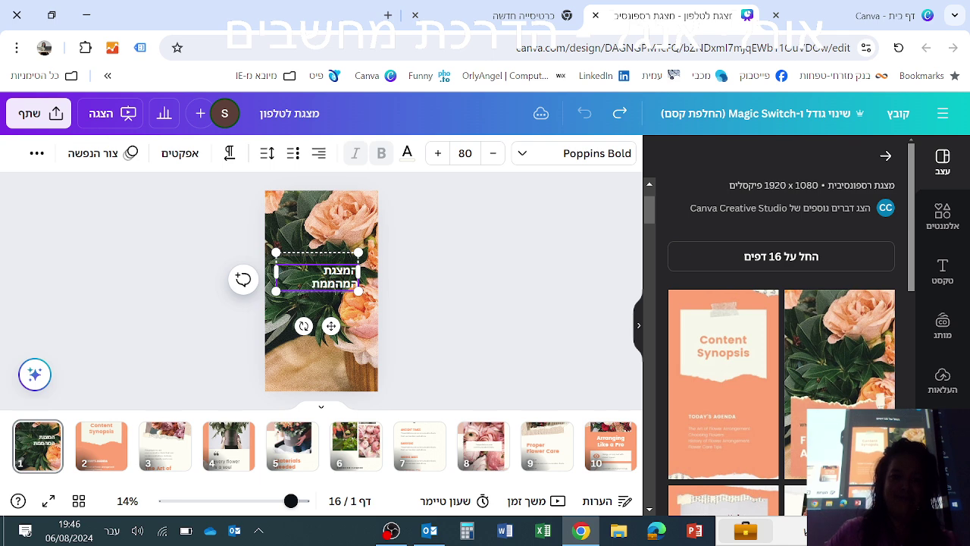
type(" שלך")
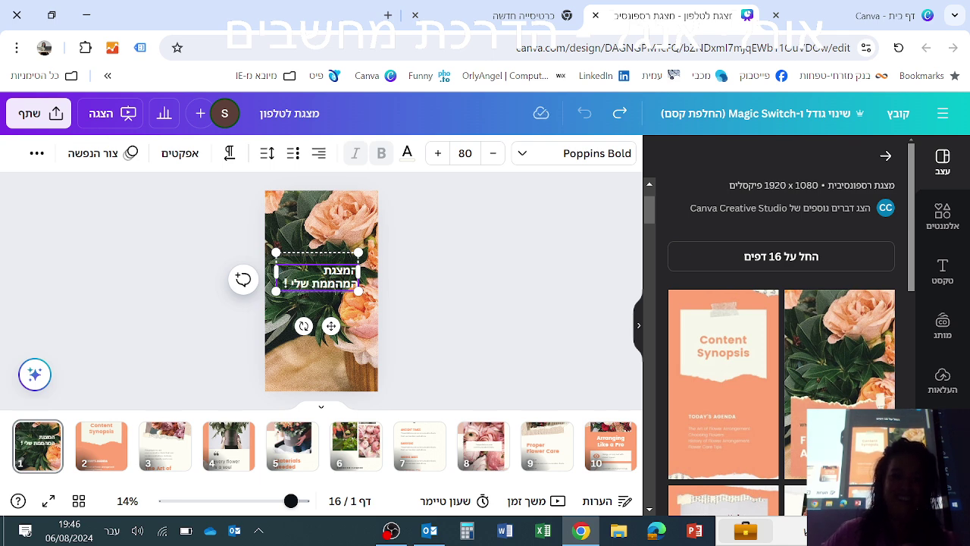
left_click(499, 299)
left_click_drag(343, 288, 328, 371)
- Change the font of the page 1 title to Gveret Levin
left_click(522, 153)
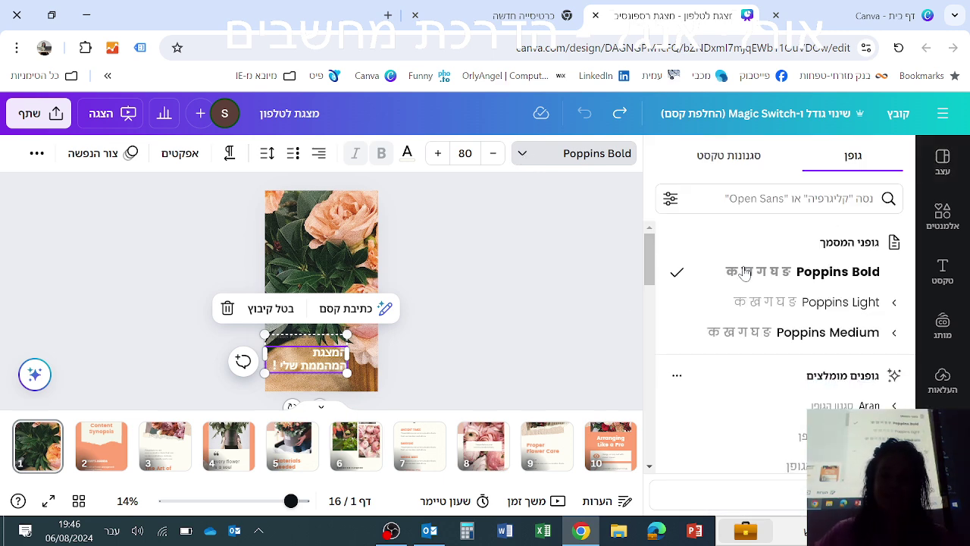
scroll(754, 292, "down", 5)
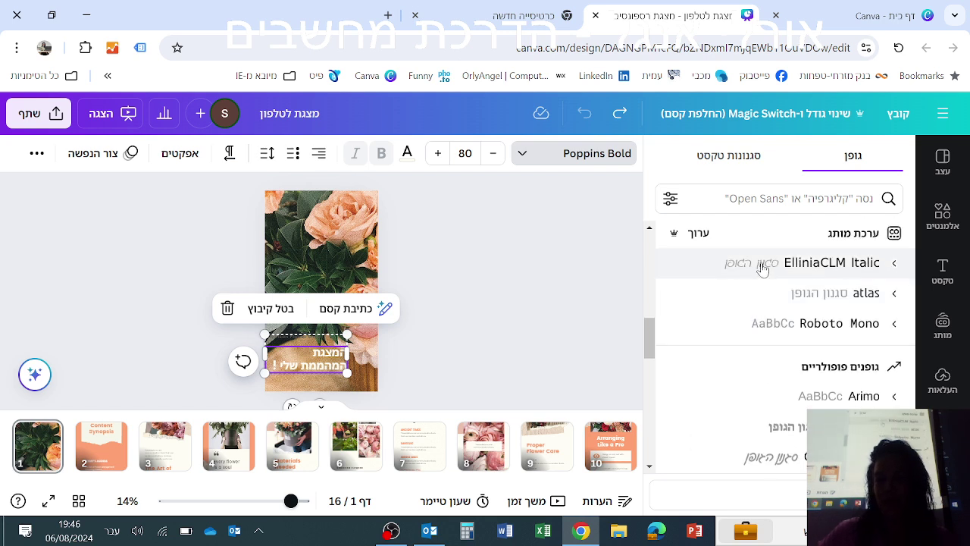
left_click(788, 460)
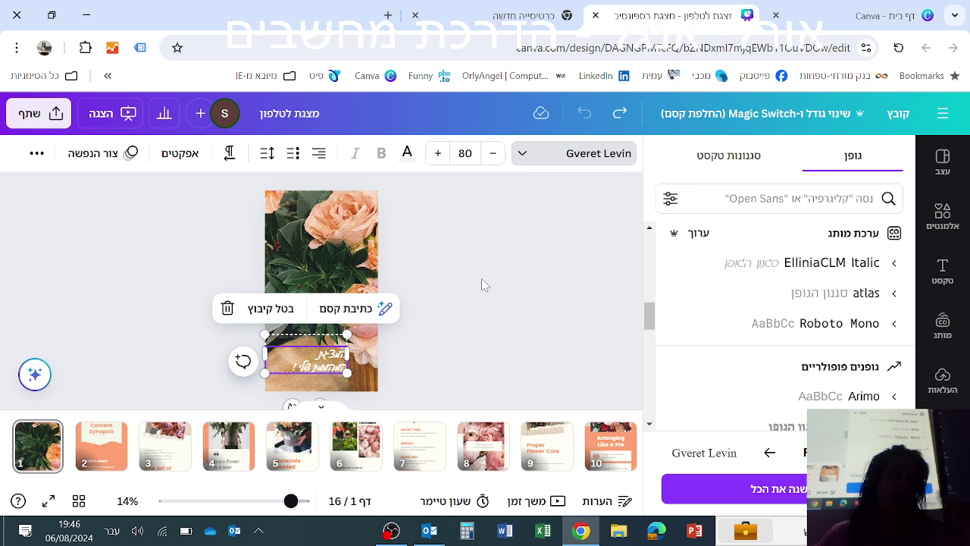
key("Escape")
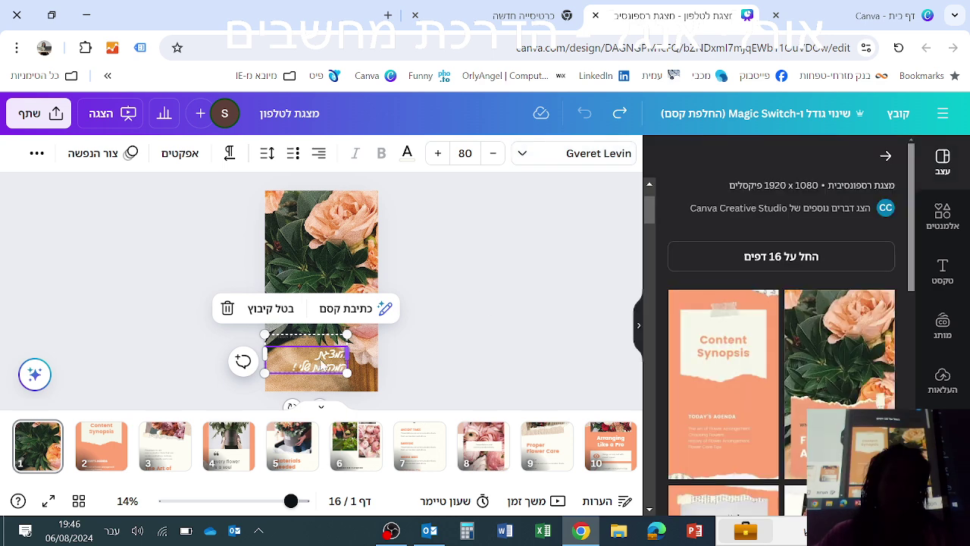
left_click(509, 346)
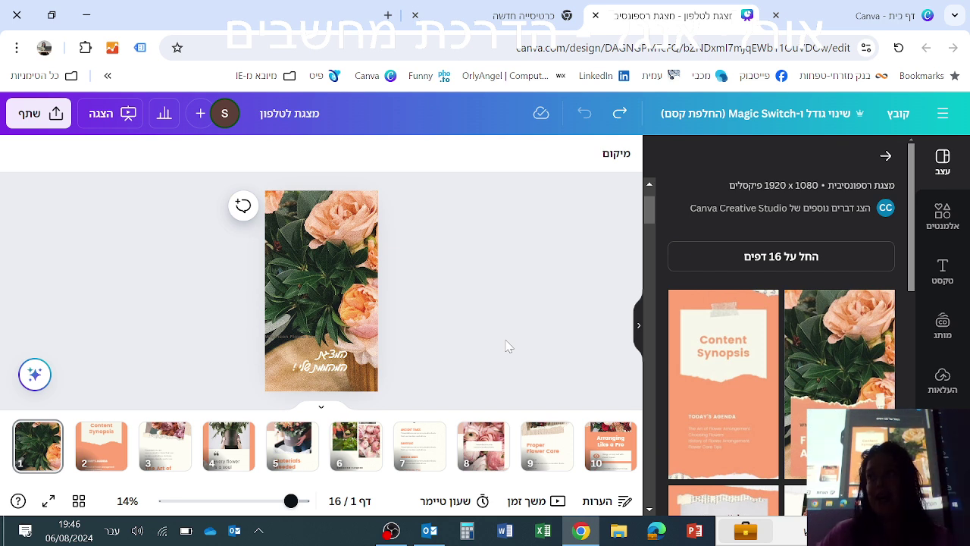
- Scale the title's text group up to almost the full page width, to font size 172
mouse_move(323, 370)
left_mouse_down()
mouse_move(297, 356)
mouse_move(316, 357)
mouse_move(285, 357)
mouse_move(319, 365)
left_mouse_up()
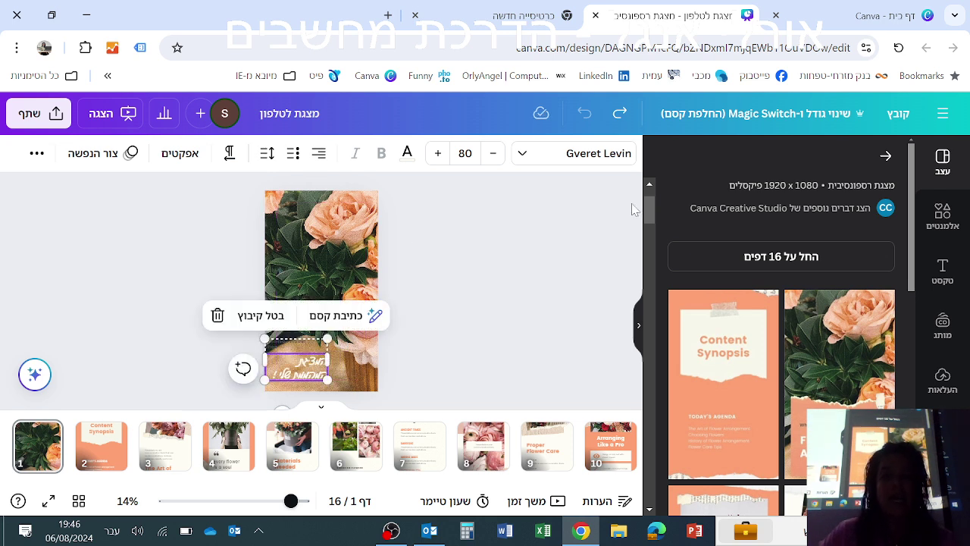
left_click(576, 154)
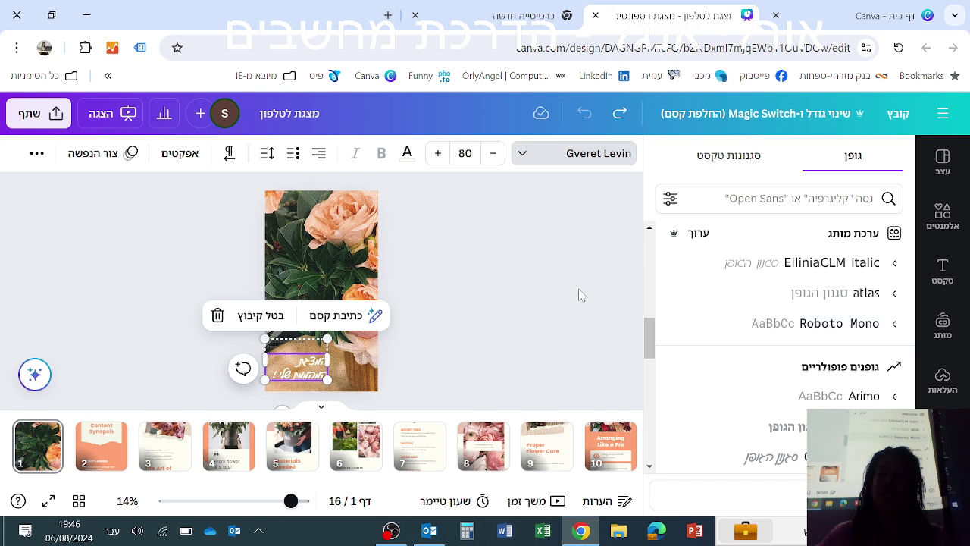
left_click(471, 238)
left_click_drag(438, 154, 437, 155)
left_click_drag(346, 312, 383, 279)
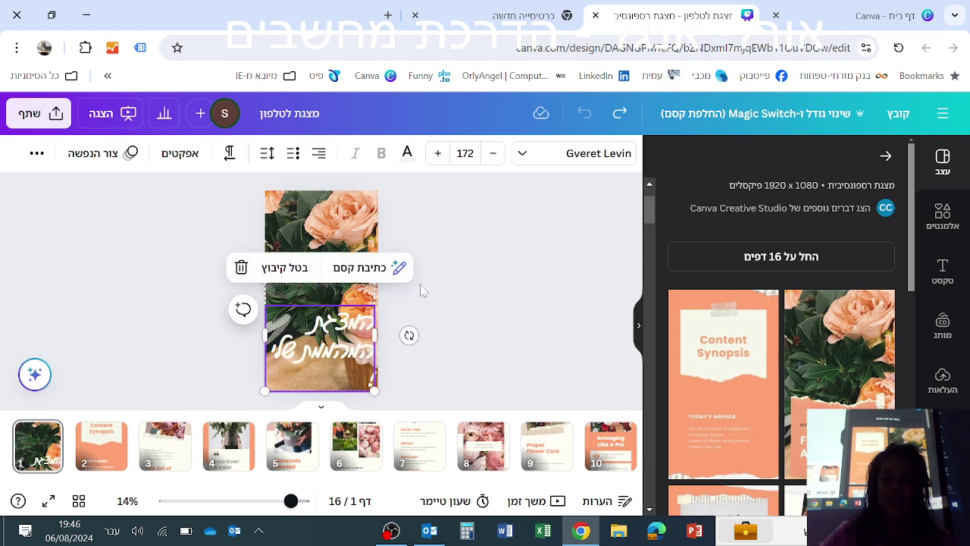
- Cycle the title through the text alignments, ending on justified, and turn its bullet list on and off again
left_click(407, 152)
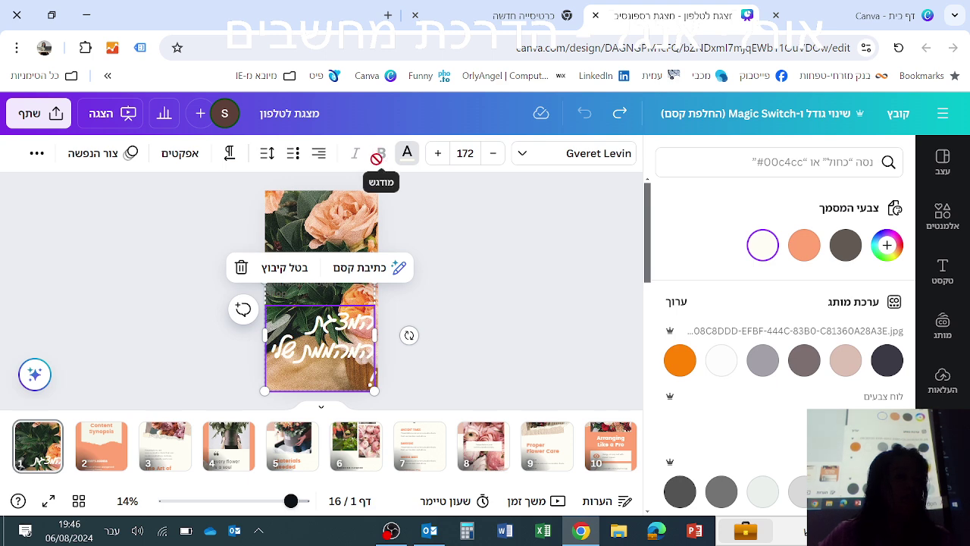
left_click(319, 154)
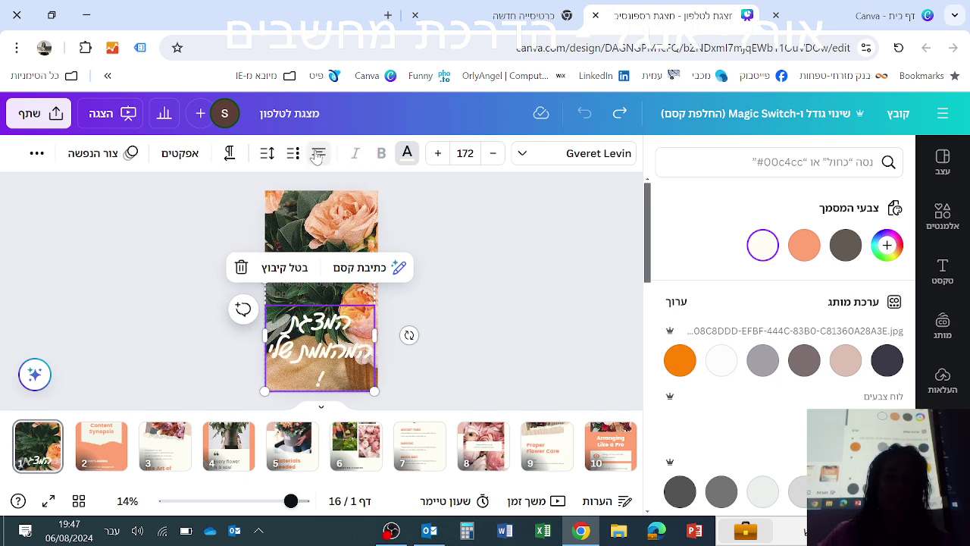
left_click(318, 154)
left_click(318, 154)
left_click(318, 154)
left_click(319, 154)
left_click(318, 154)
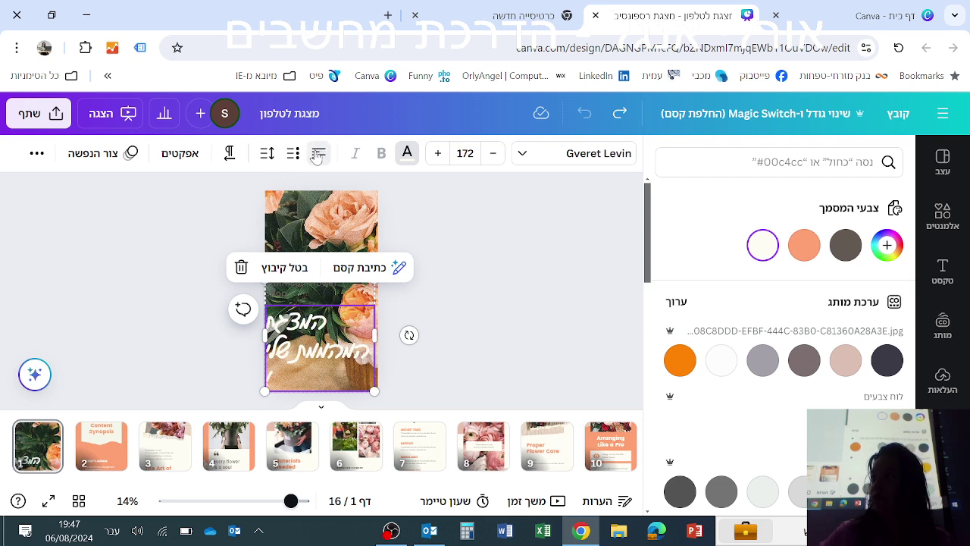
left_click(318, 154)
left_click(294, 156)
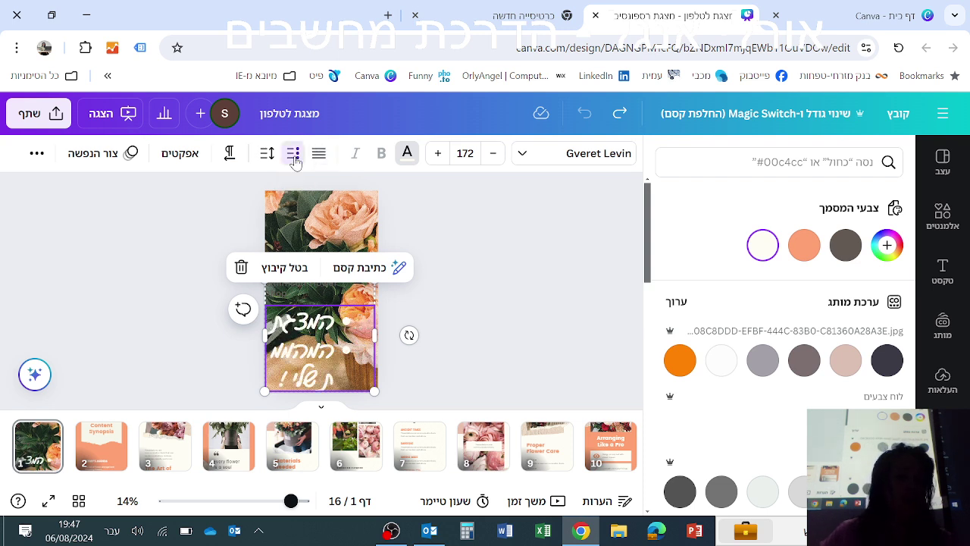
left_click(294, 155)
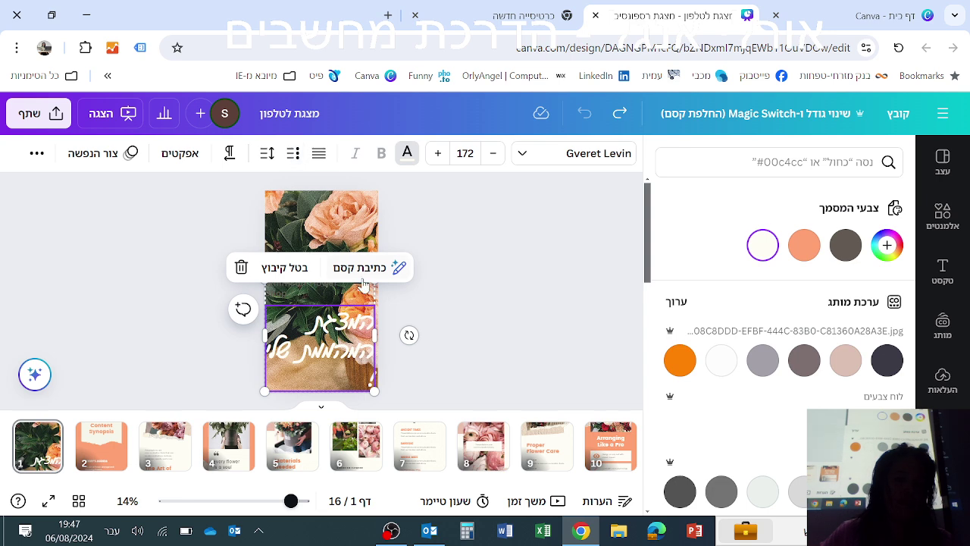
- Reduce the title's font size step by step to 163
left_click(491, 154)
left_click(491, 154)
left_click(491, 154)
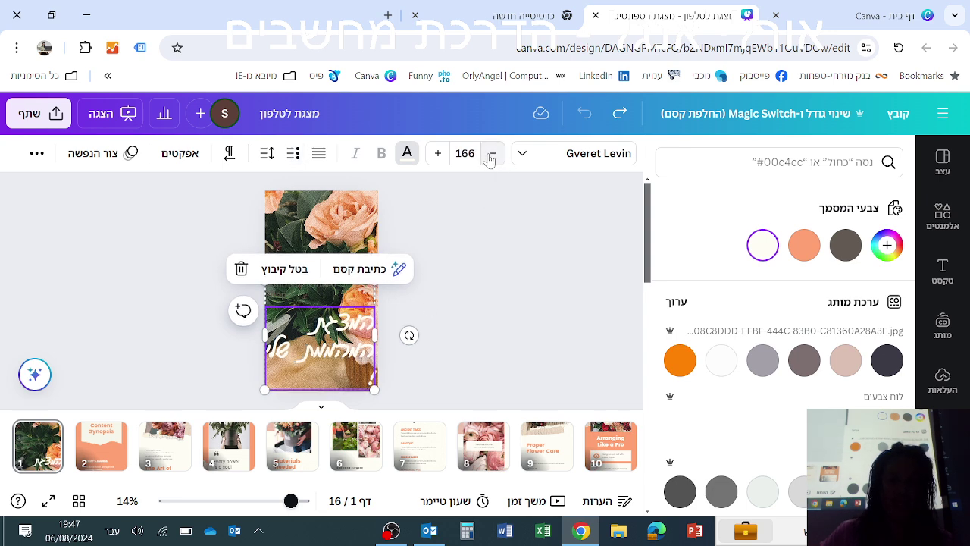
left_click(492, 154)
left_click(491, 154)
left_click(491, 154)
- Select all of the title text and set its font size to 80
key("ctrl+a")
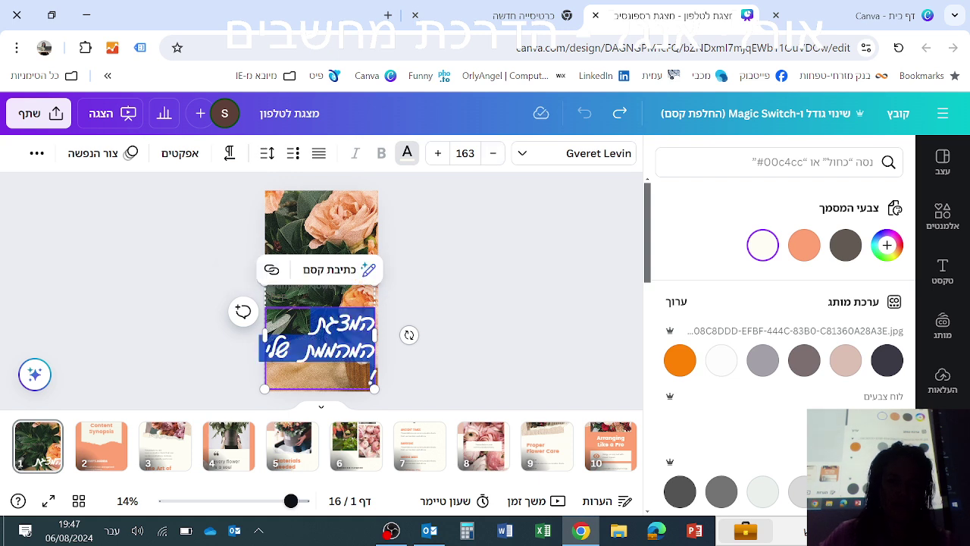
left_click(465, 153)
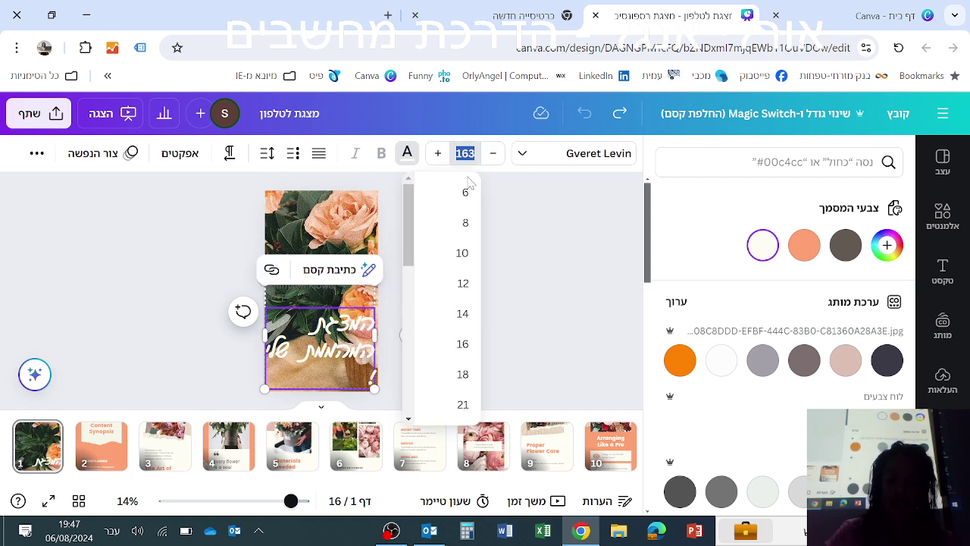
type("80")
key("Return")
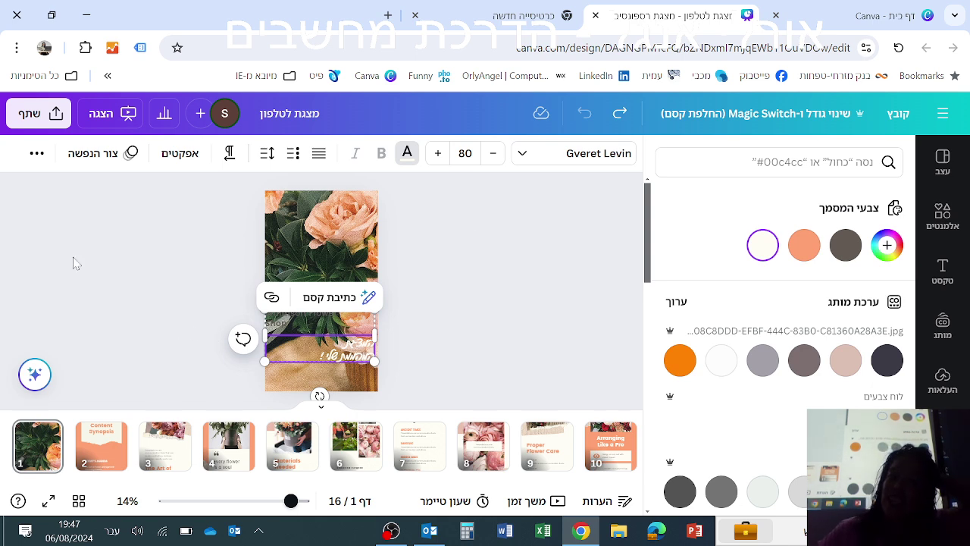
- Increase the selected title's font size gradually to 117
left_click(437, 154)
left_click(438, 155)
left_click(437, 155)
left_click(438, 155)
left_click(437, 155)
left_click(437, 155)
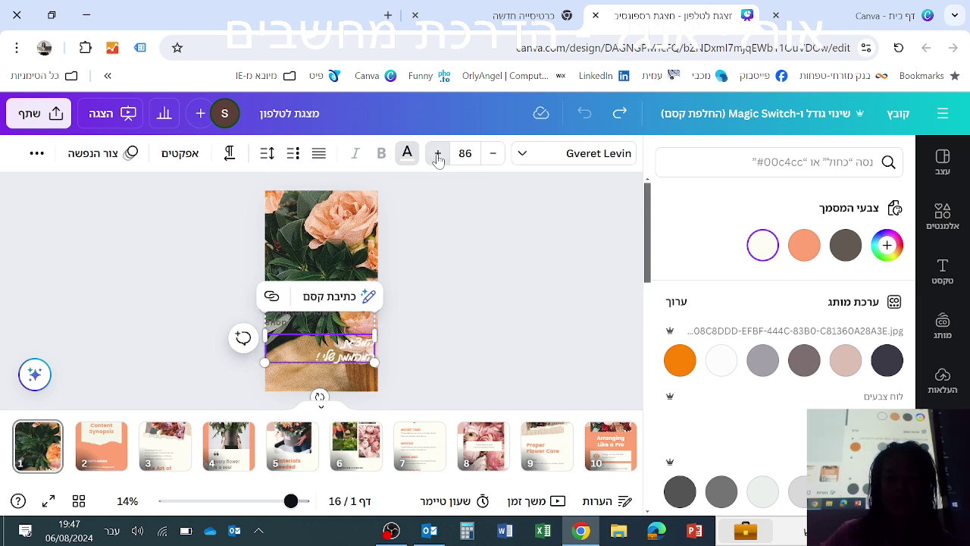
left_click(437, 155)
left_click(438, 154)
left_click(437, 155)
left_click(438, 154)
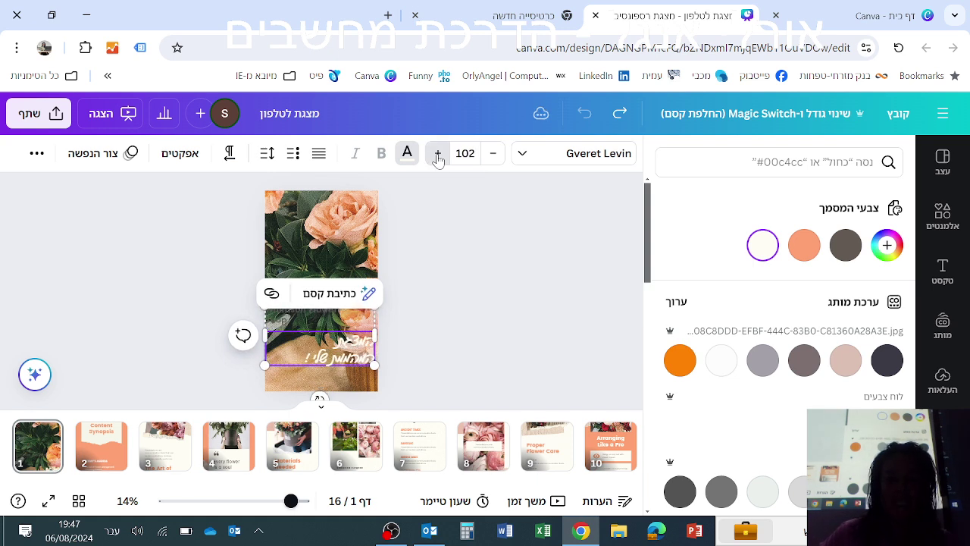
left_click(437, 154)
left_click(438, 154)
left_click(437, 155)
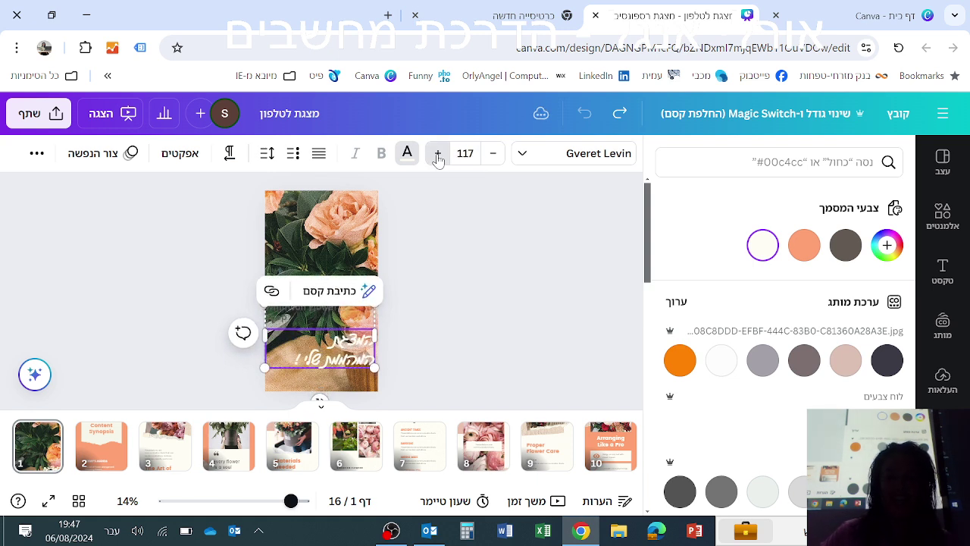
- Centre the title text within its text box
left_click(320, 166)
left_click(319, 165)
left_click(318, 165)
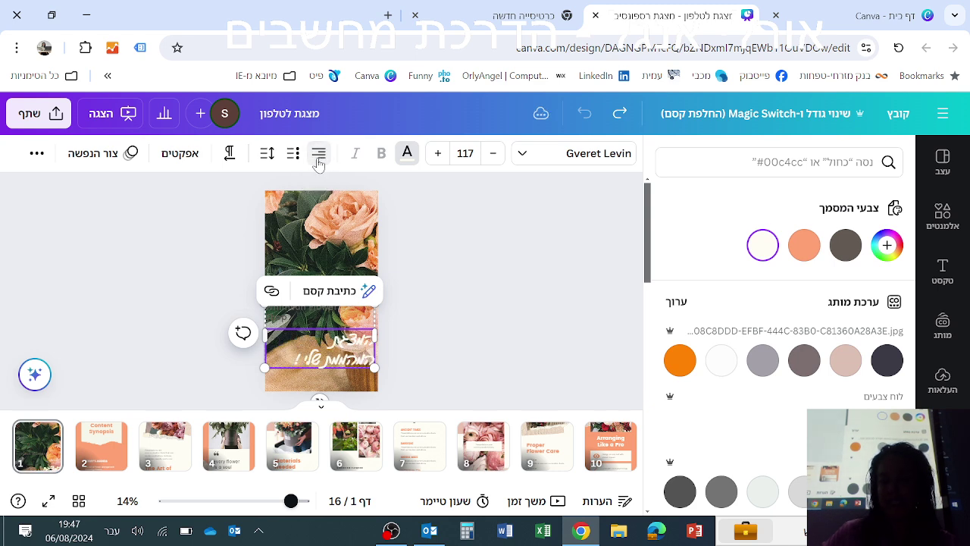
left_click(319, 166)
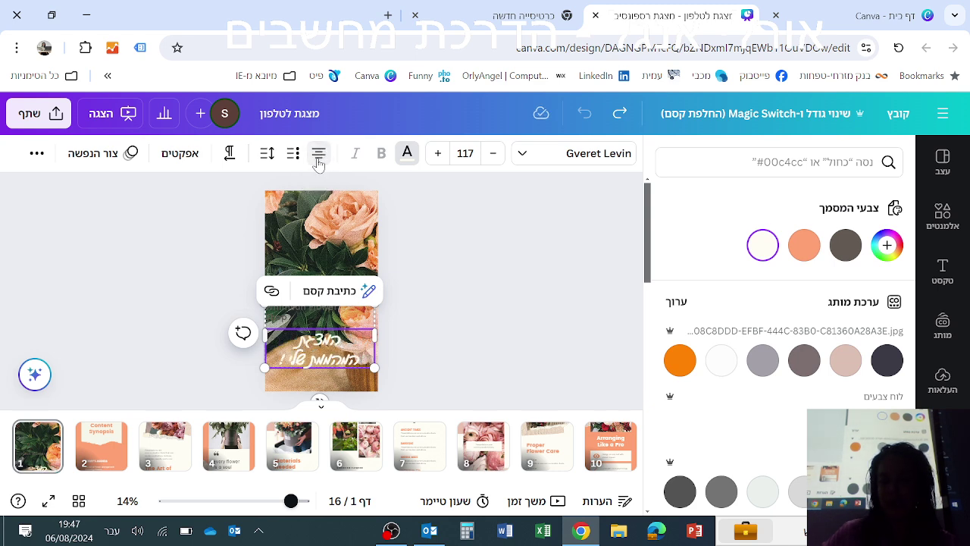
- Set the title's letter spacing to 61 and its line spacing to 1.24
left_click(266, 155)
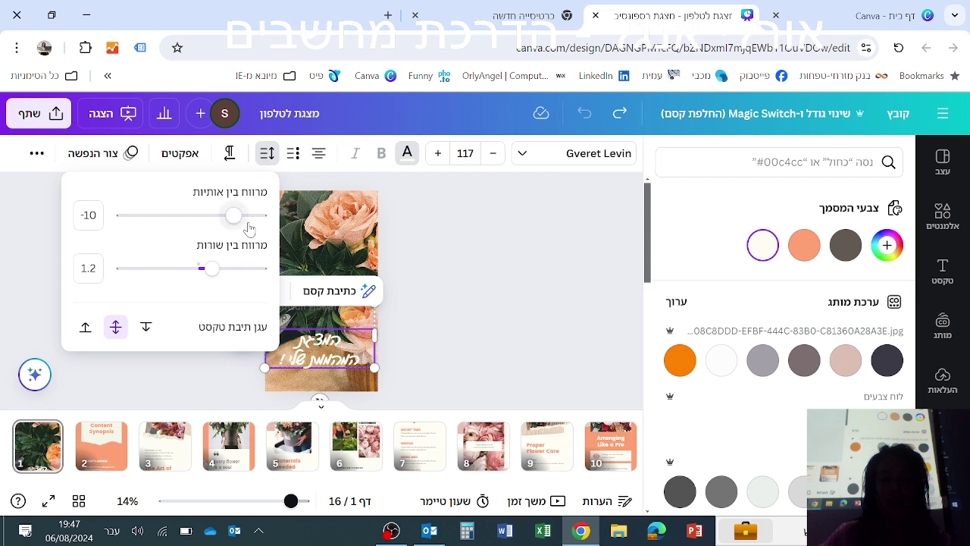
mouse_move(231, 215)
left_mouse_down()
mouse_move(171, 229)
mouse_move(225, 225)
left_mouse_up()
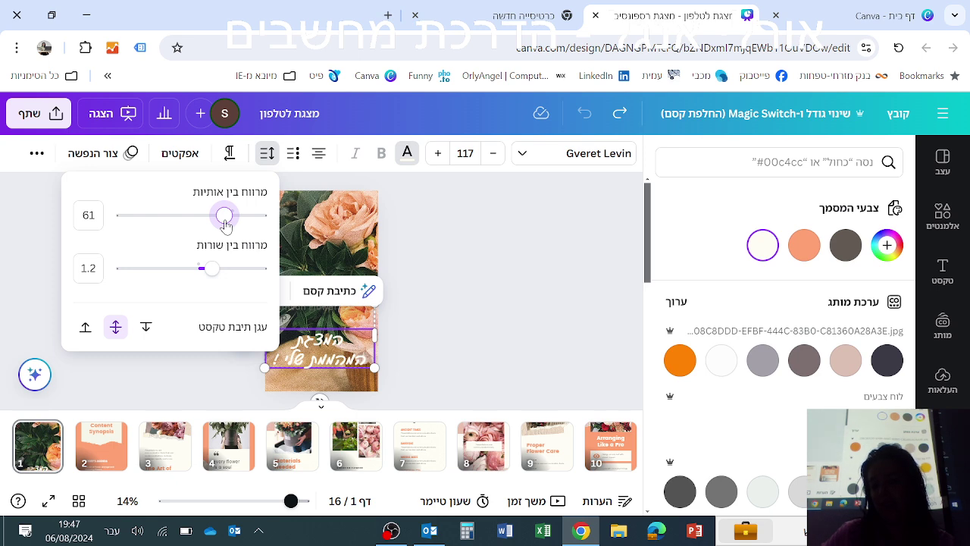
mouse_move(213, 280)
left_mouse_down()
mouse_move(280, 282)
mouse_move(235, 274)
mouse_move(113, 286)
mouse_move(211, 283)
left_mouse_up()
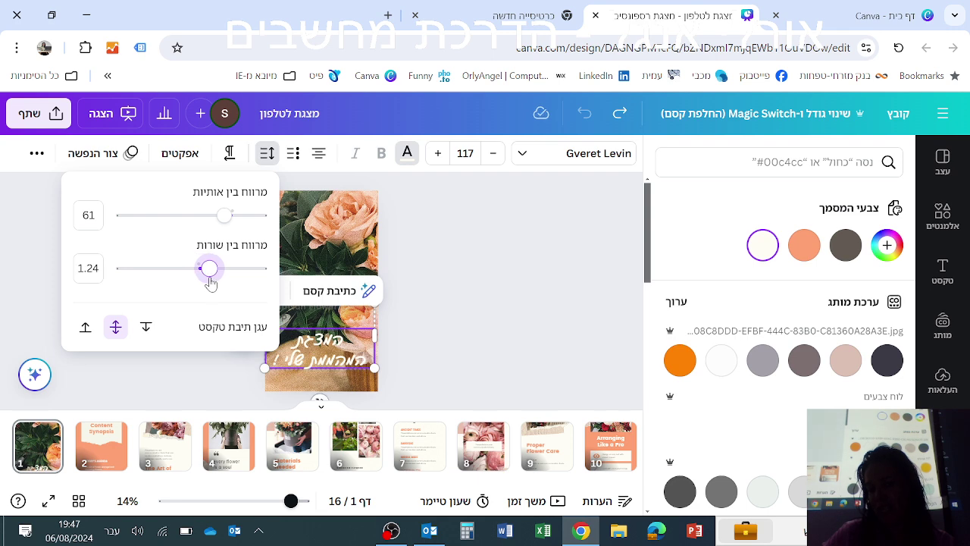
left_click(486, 327)
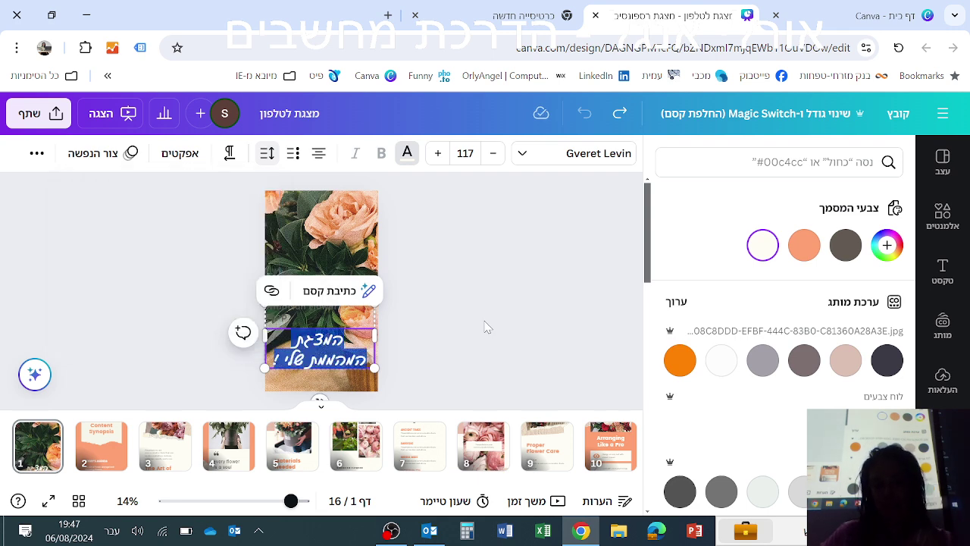
- Switch the title's text direction to left-to-right and back to right-to-left
left_click(228, 154)
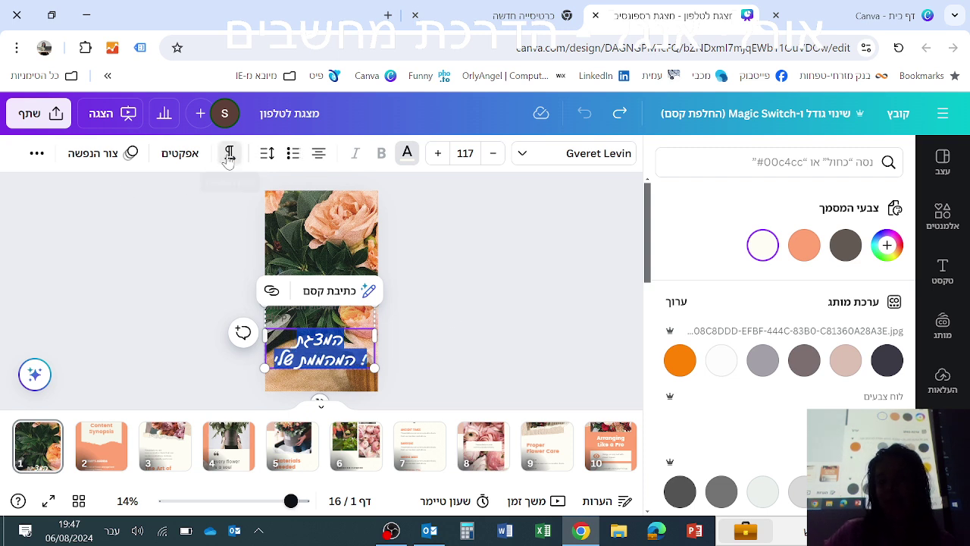
left_click(228, 156)
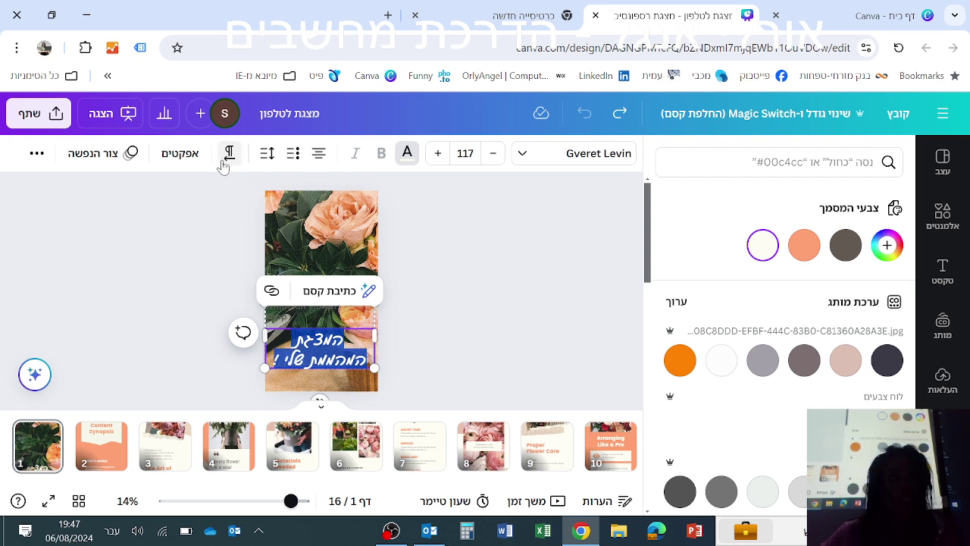
- Apply the outline text effect (עם קווי מתאר) to the title and bend it with the curve shape (עקל)
left_click(180, 157)
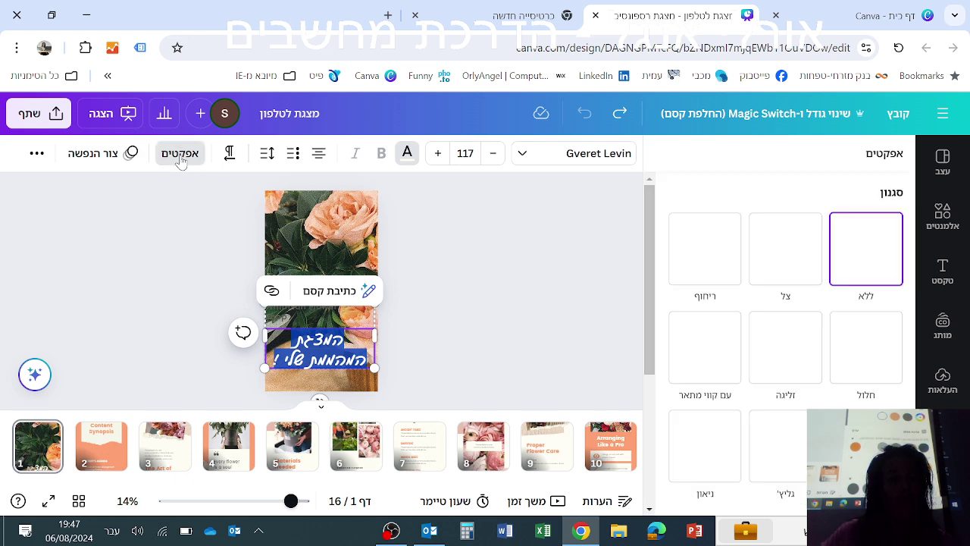
left_click(712, 349)
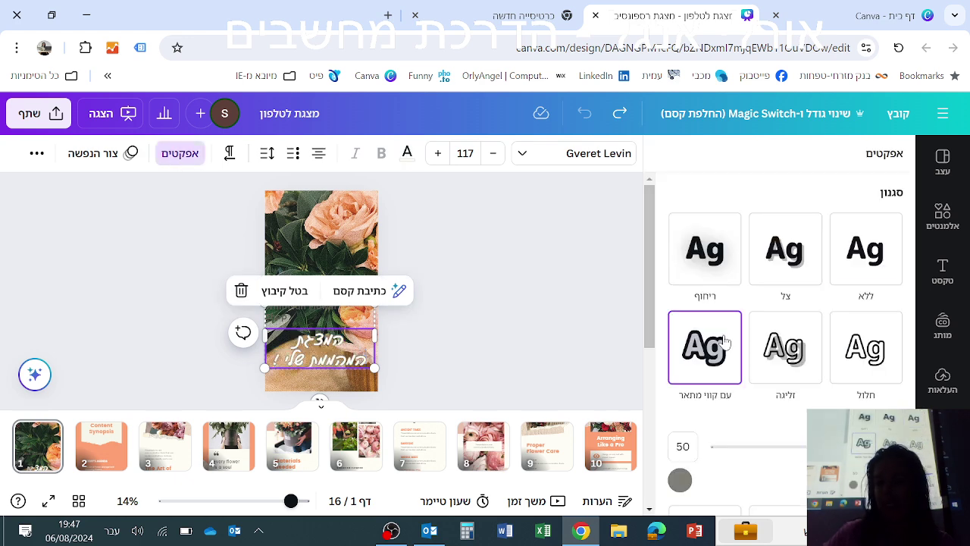
scroll(731, 330, "down", 5)
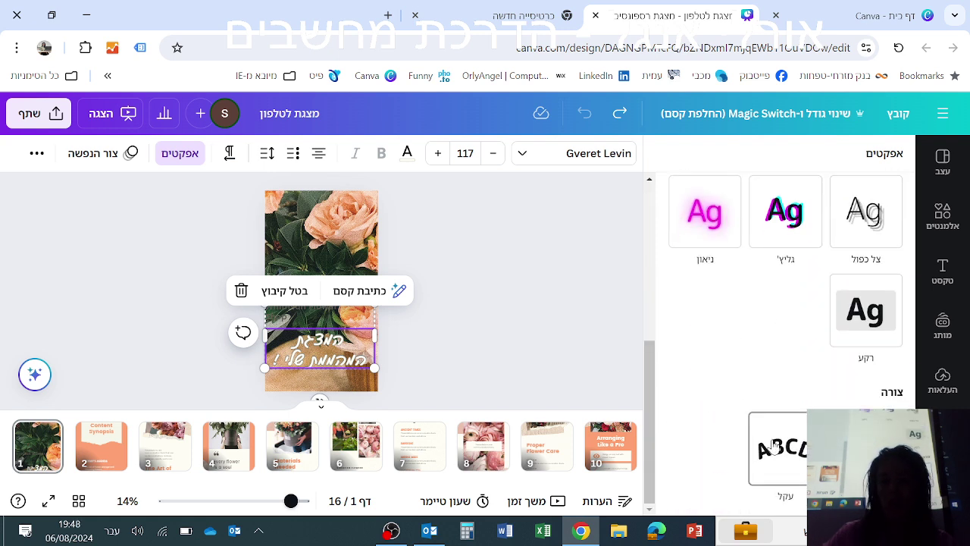
left_click(796, 454)
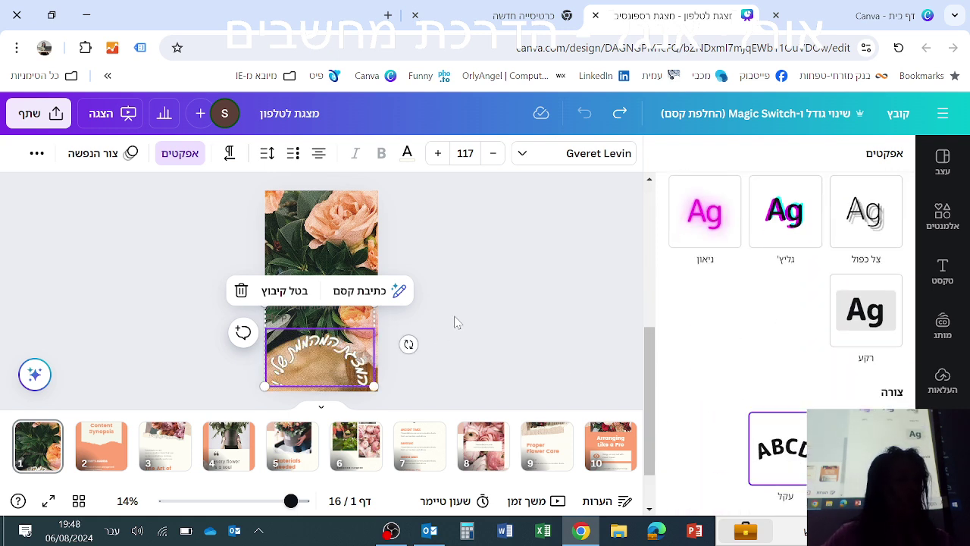
left_click(483, 286)
left_click(338, 239)
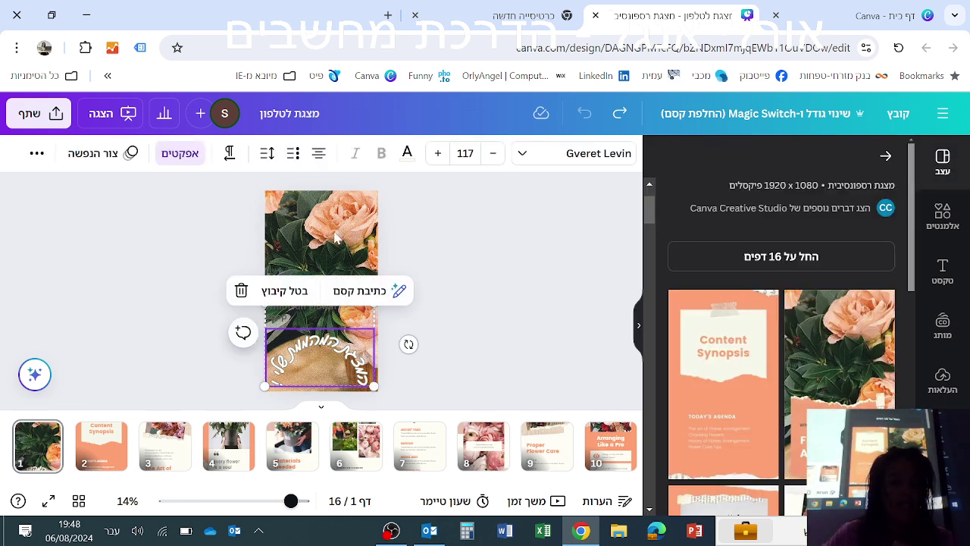
- Animate the title group with Pan on both entry and exit (גם וגם) and increase the animation speed
left_click(93, 155)
left_click(788, 398)
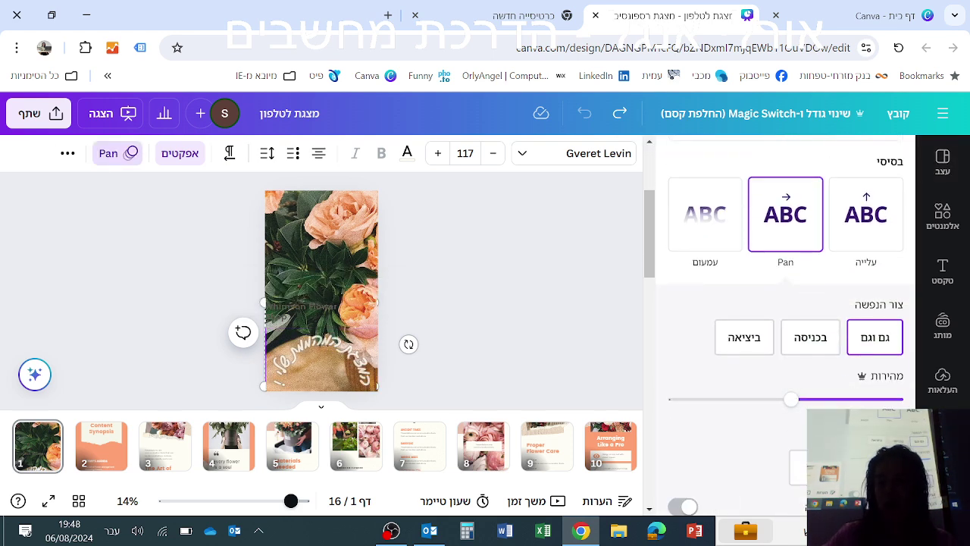
left_click_drag(790, 399, 702, 398)
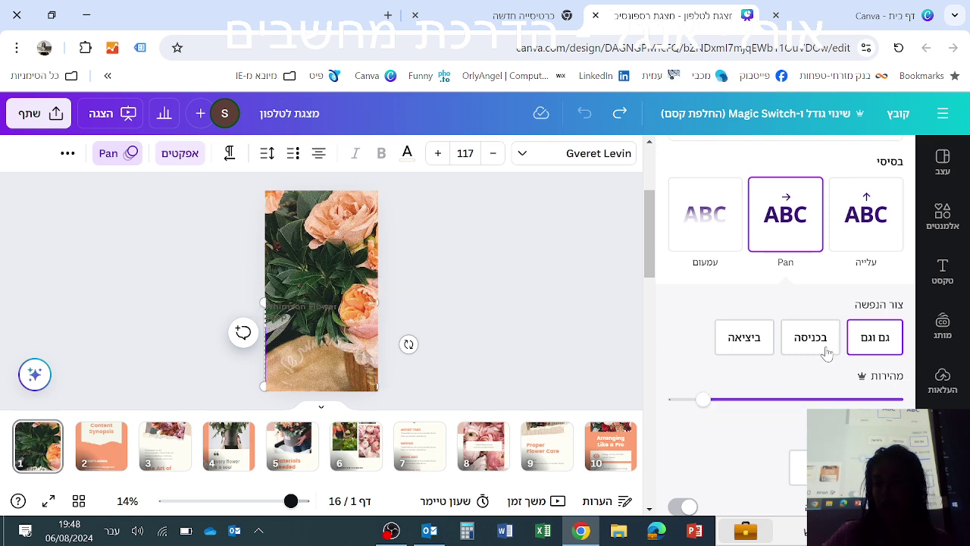
- Limit the title's Pan animation to entry only (בכניסה) and leave the animation settings
left_click(810, 340)
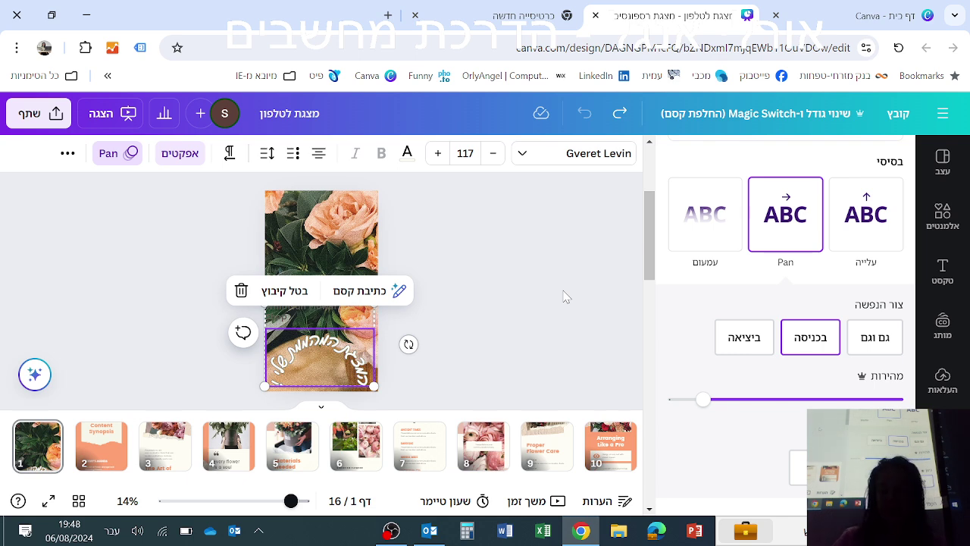
left_click(478, 239)
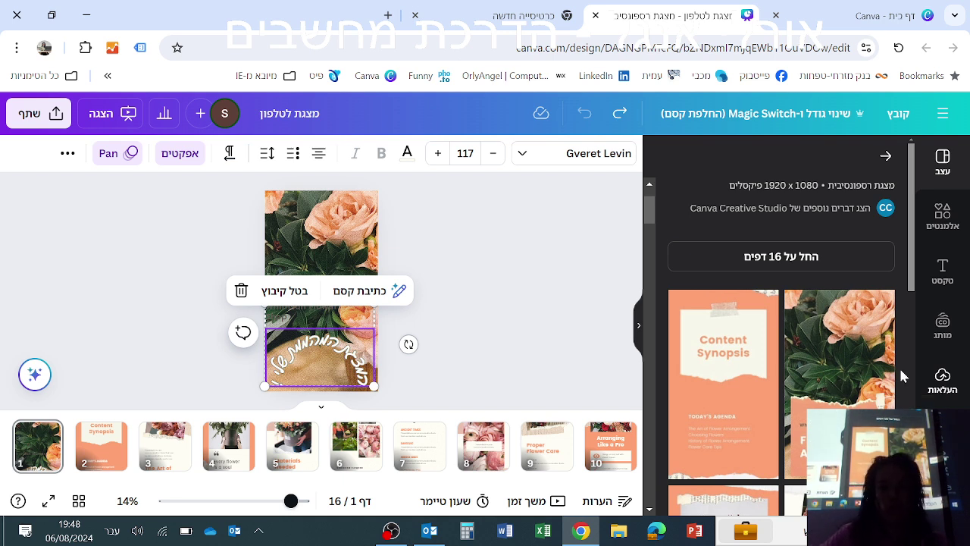
- Shrink the maximised browser window, close the window behind it, and adjust the browser's width so the lower sidebar categories can be reached
key("super+Down")
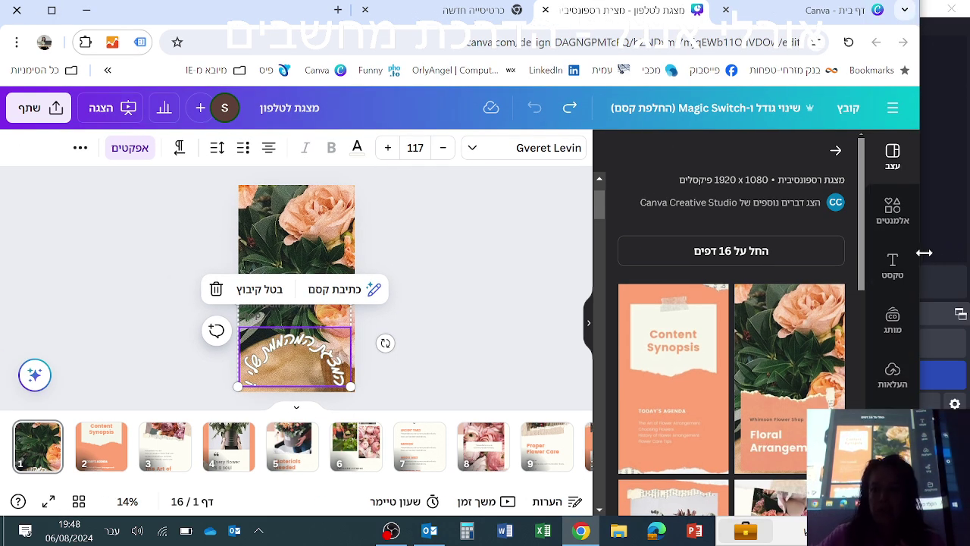
left_click_drag(924, 252, 874, 251)
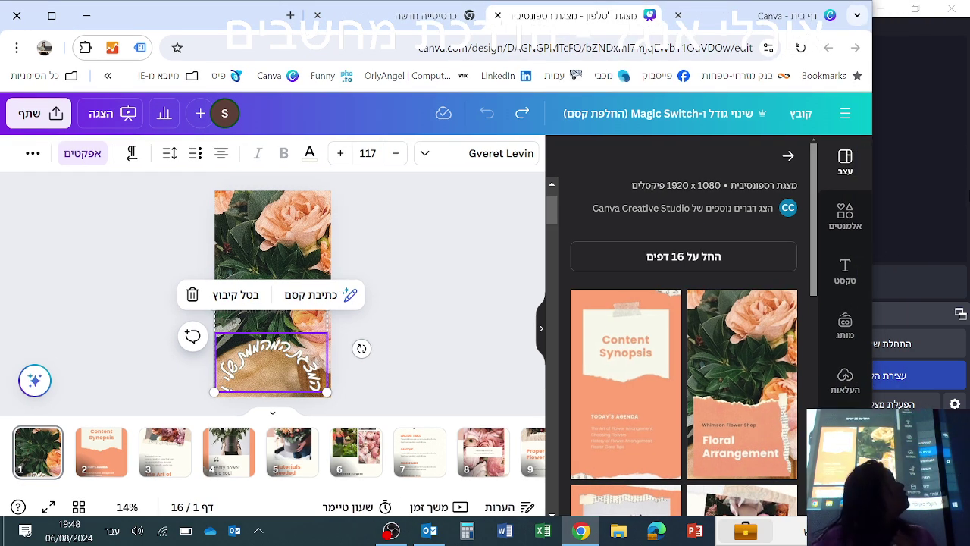
left_click(946, 7)
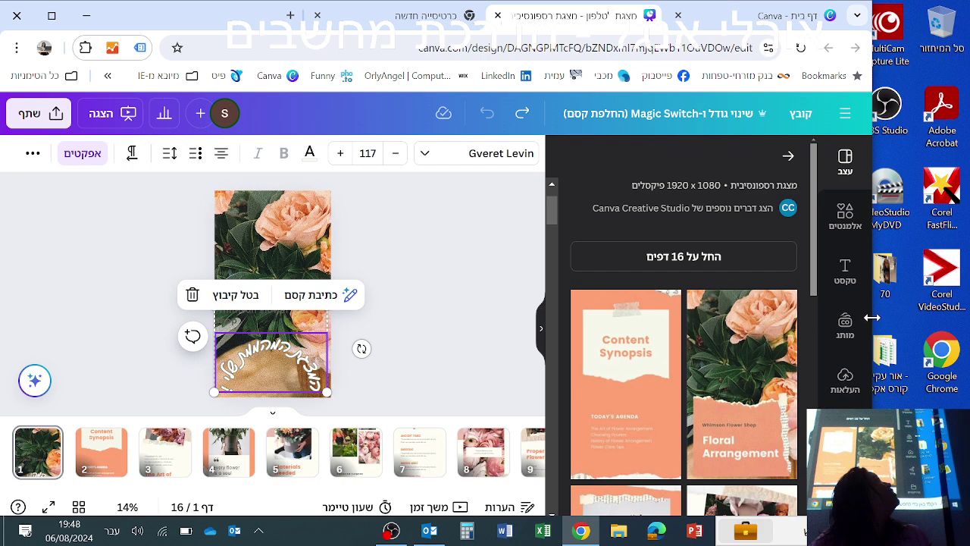
left_click_drag(870, 318, 898, 325)
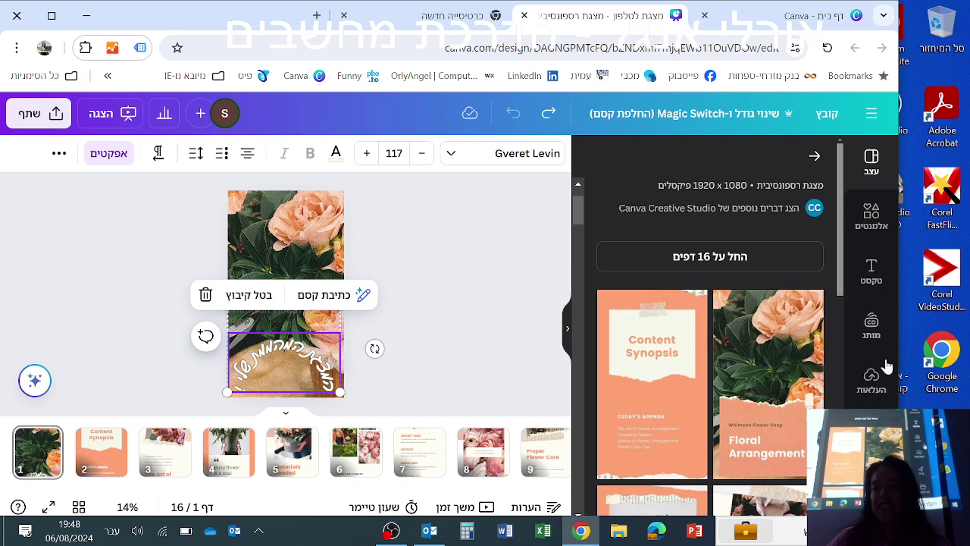
scroll(868, 372, "down", 5)
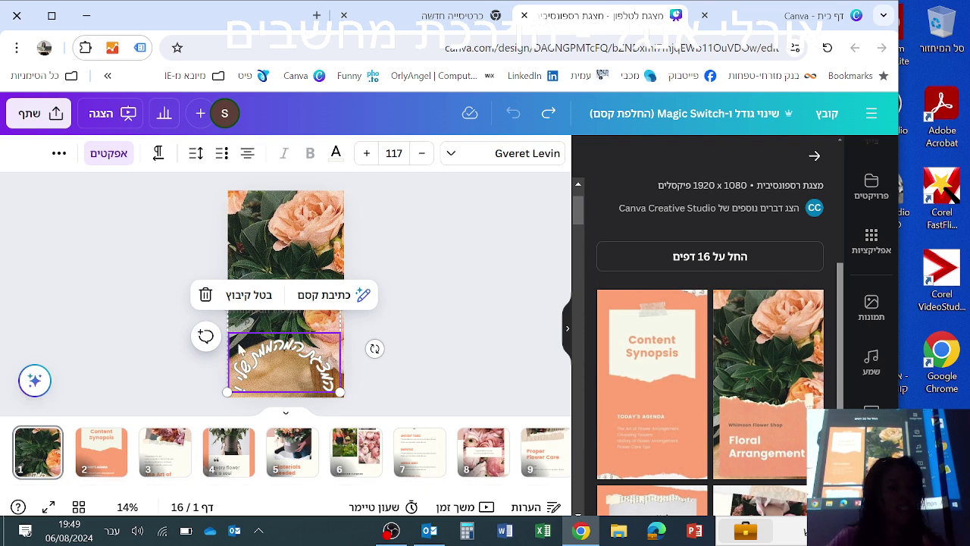
- Add a transition between pages 1 and 2, trying Slide (גלישה) and Dissolve (התמוססות) before choosing Color Wipe (ניגוב צבע)
mouse_move(78, 466)
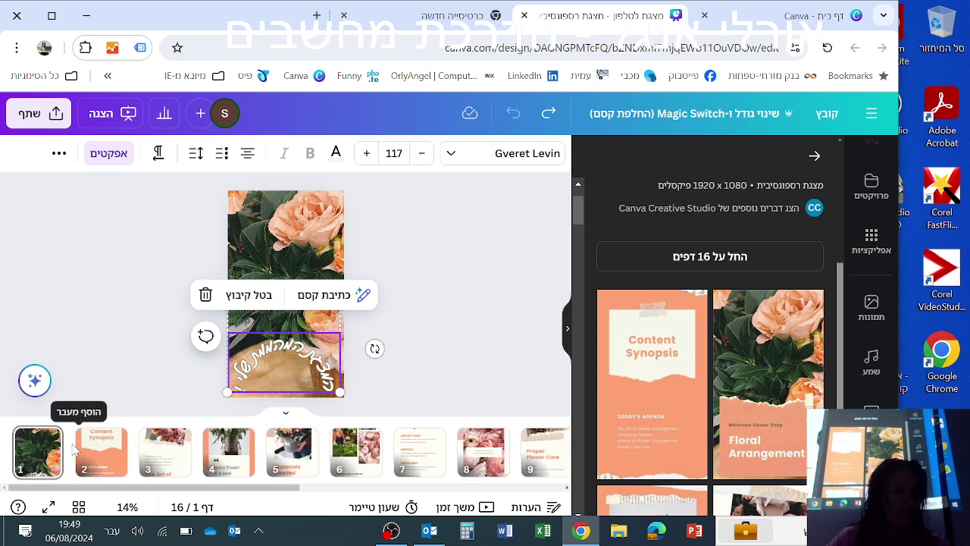
left_click(78, 467)
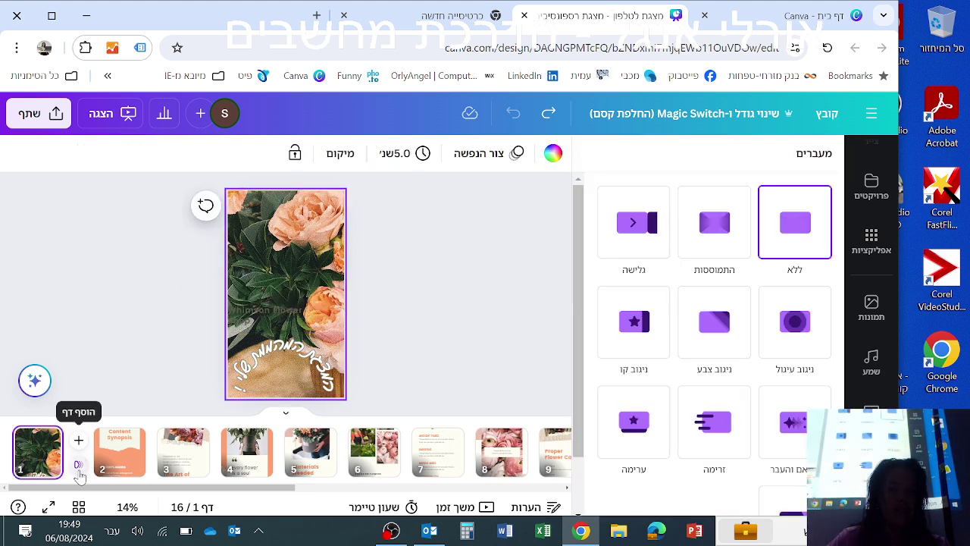
left_click(637, 227)
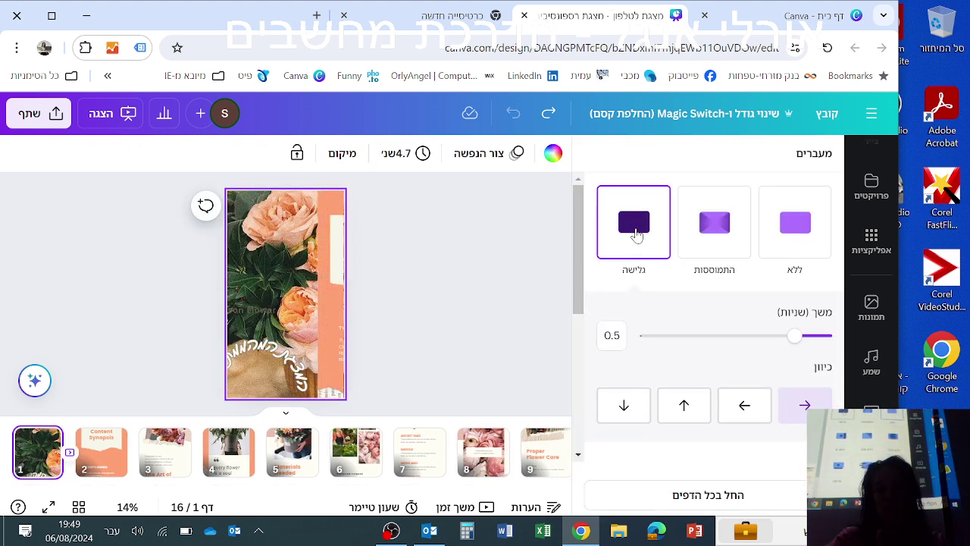
left_click(715, 223)
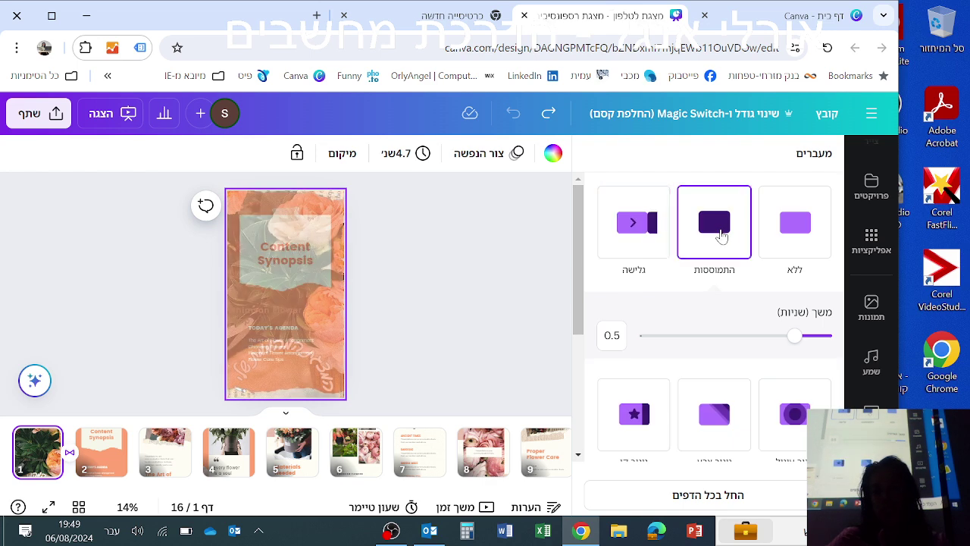
scroll(785, 402, "down", 1)
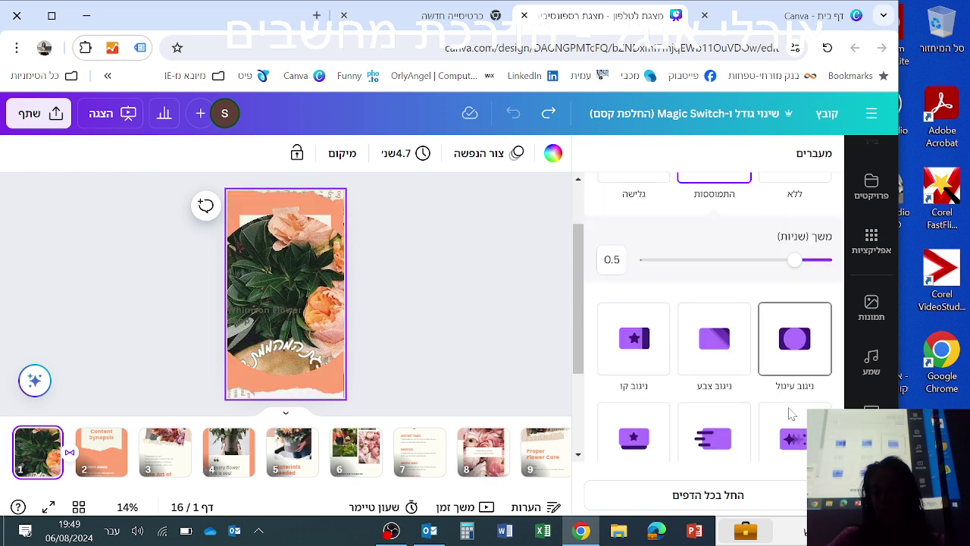
left_click(709, 345)
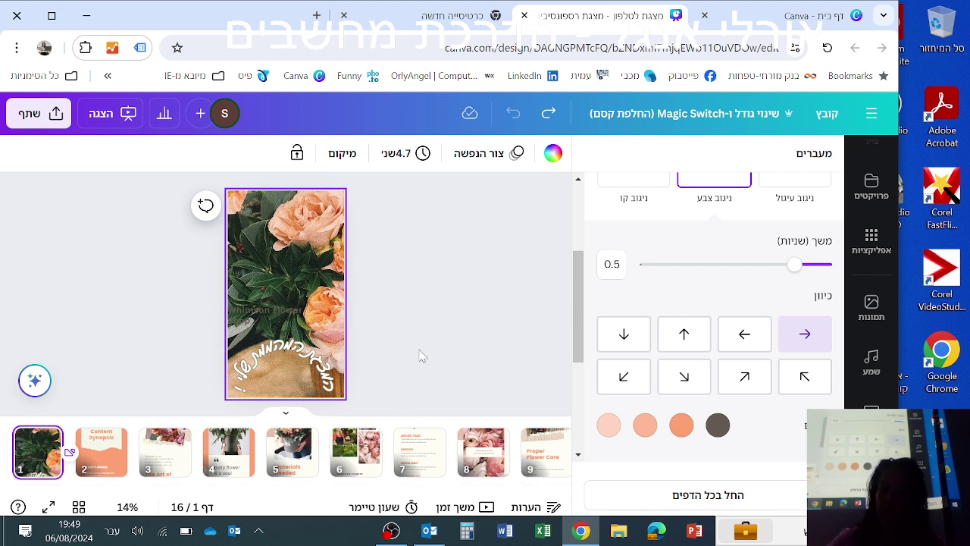
- Delete page 8 and then page 14 from the presentation, and check the page options available for page 13
left_click(499, 460)
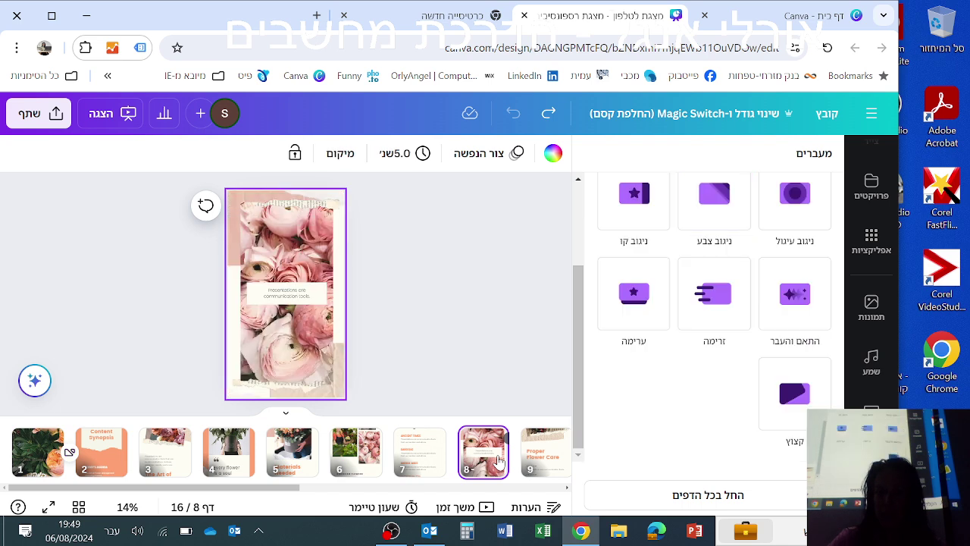
key("Delete")
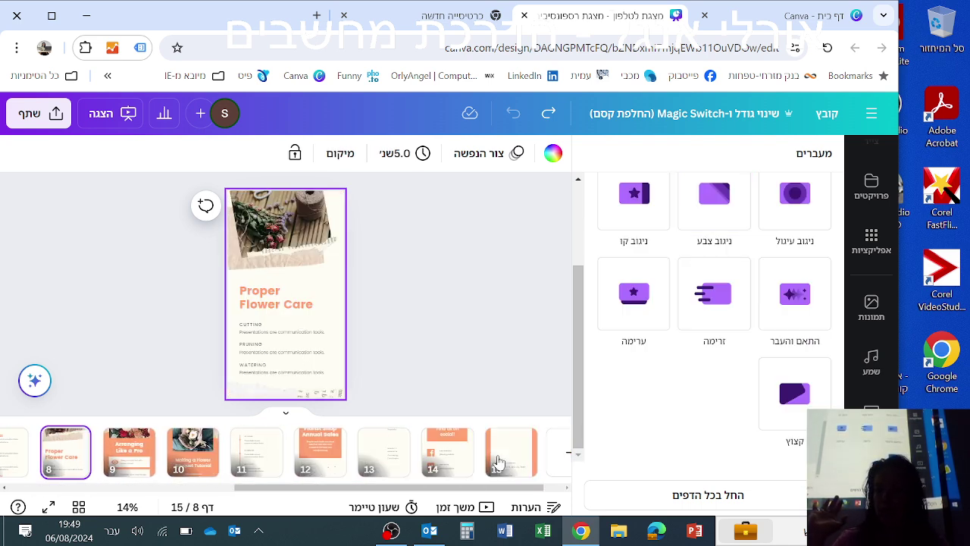
left_click(439, 453)
key("Delete")
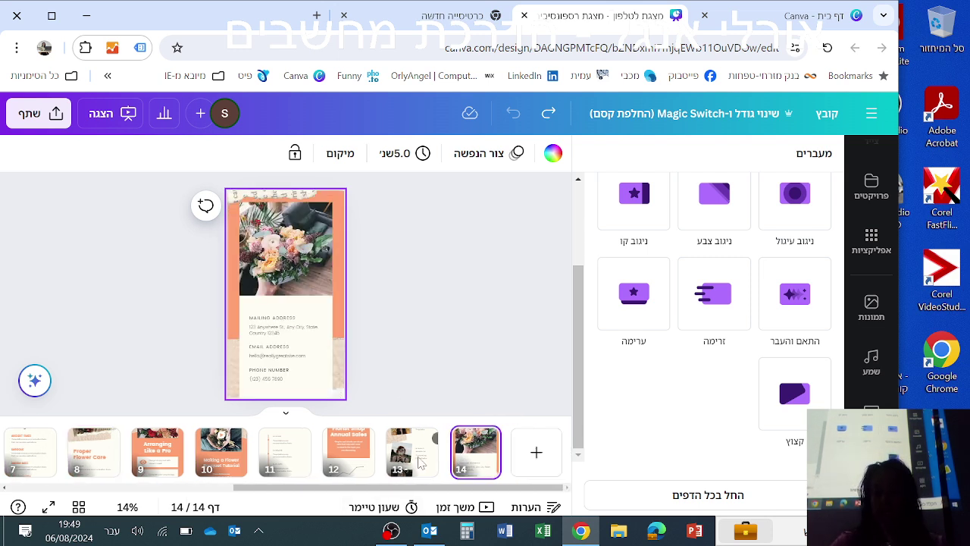
right_click(417, 461)
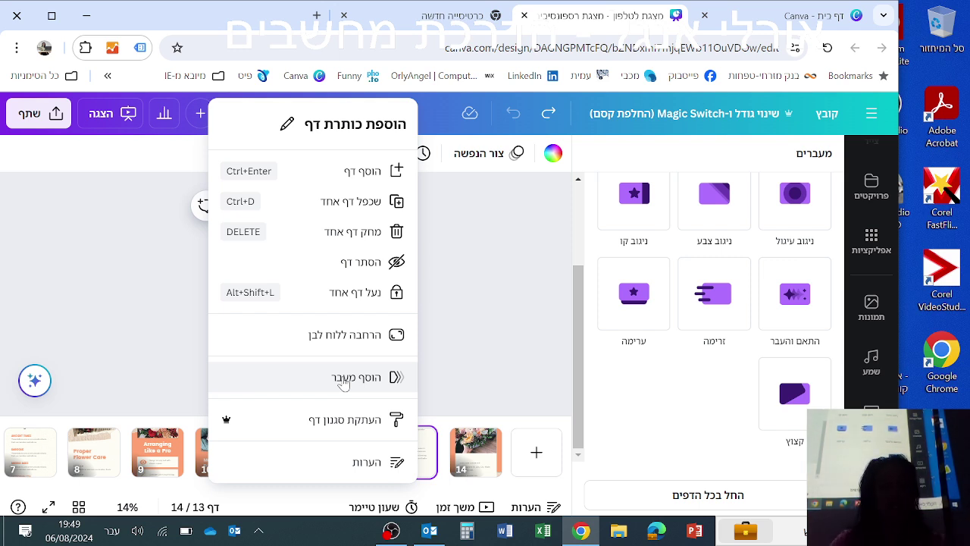
left_click(478, 301)
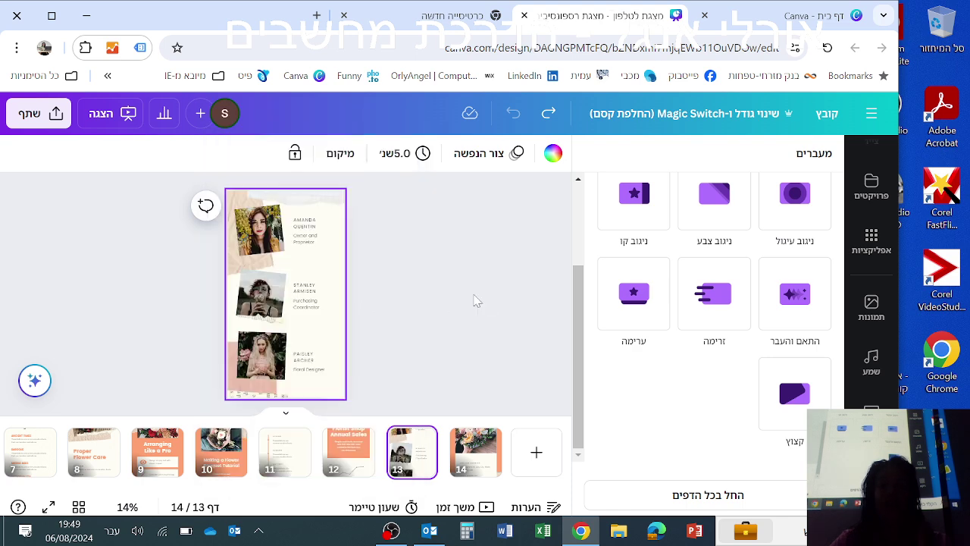
- Browse the audio library (שמע) and the recently used items in the elements library (אלמנטים)
left_click(881, 374)
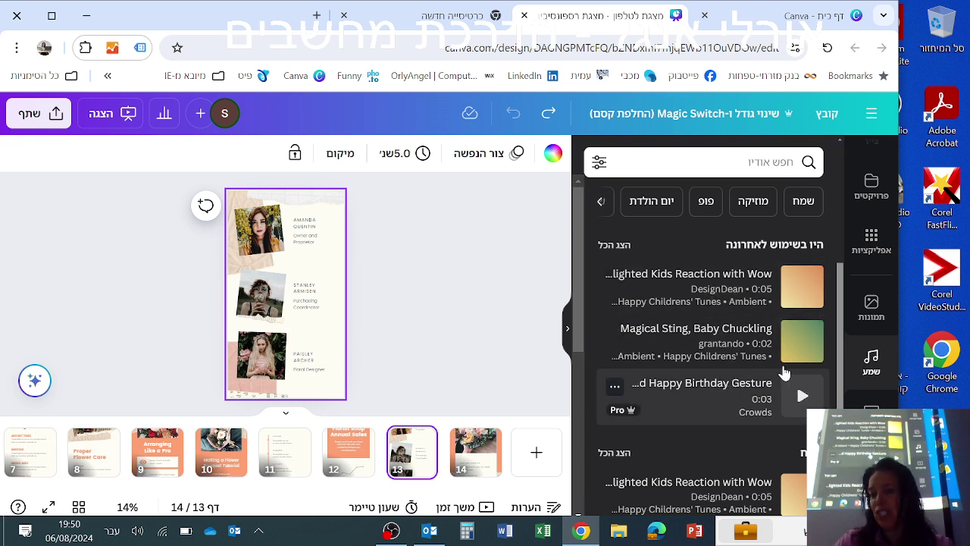
scroll(873, 288, "up", 3)
left_click(873, 221)
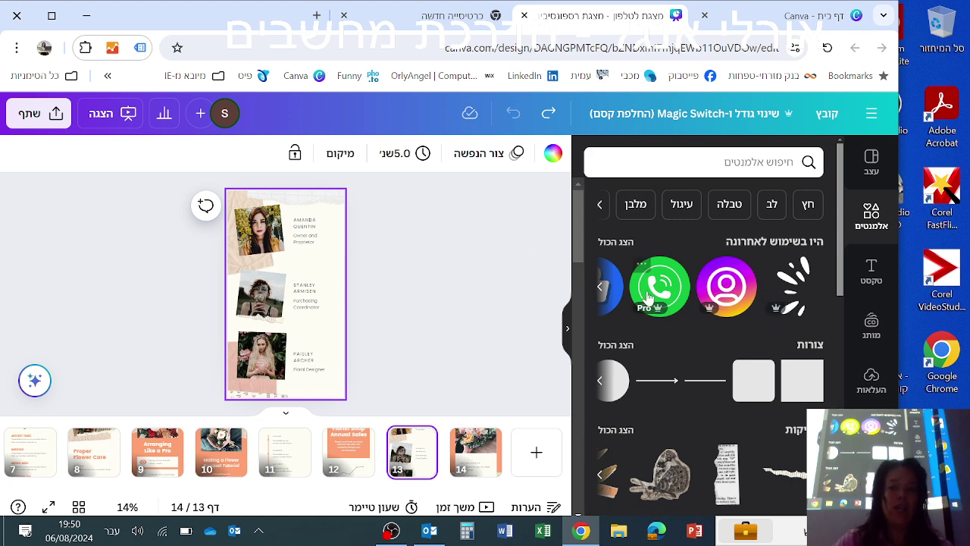
mouse_move(667, 310)
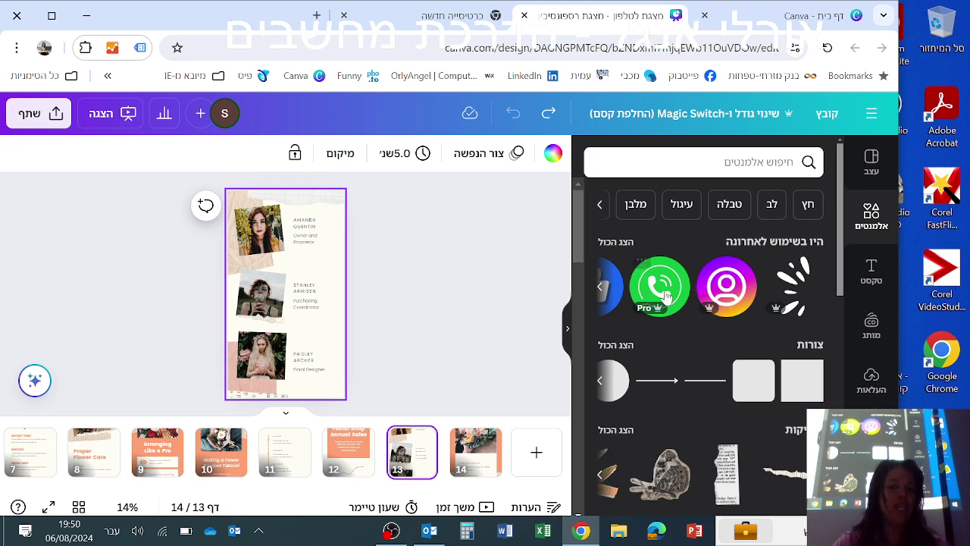